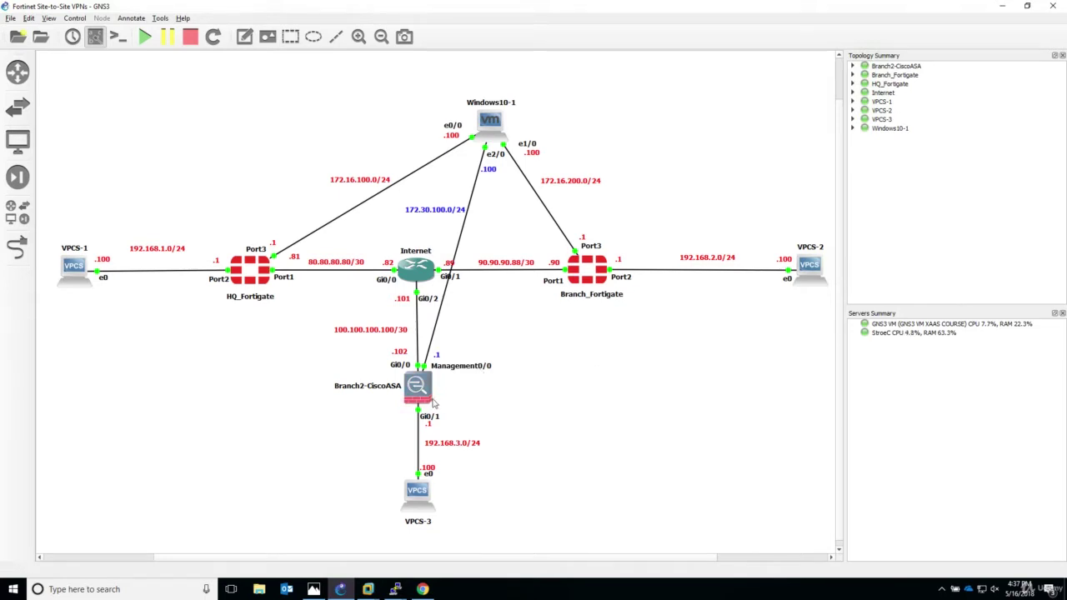
Bring the Internet router's PuTTY console to the front and move it aside.
{"action": "mouse_move", "coordinate": [429, 402]}
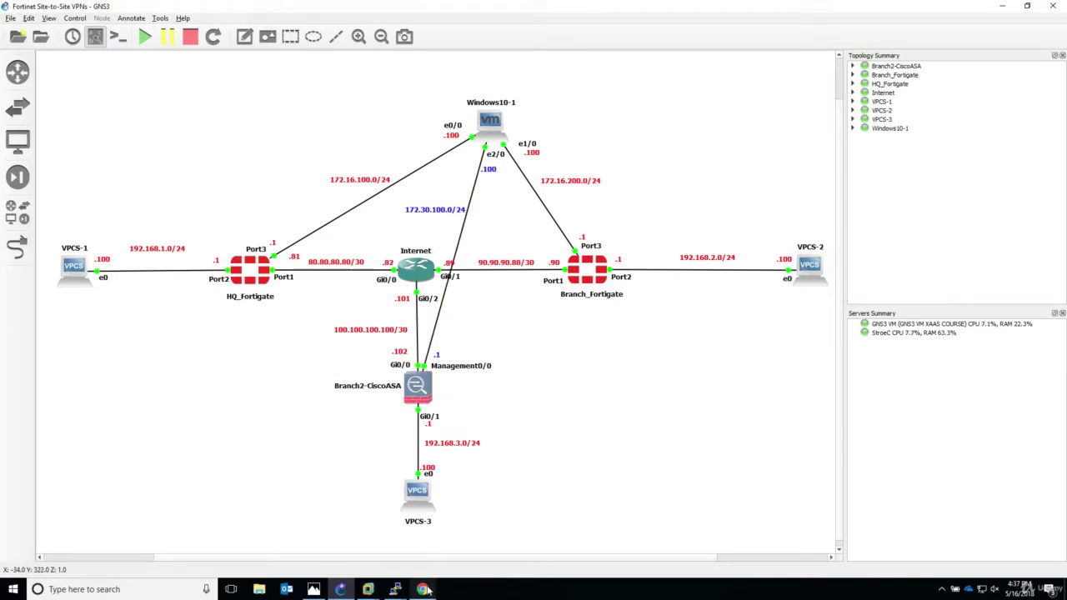
{"action": "left_click", "coordinate": [395, 590]}
{"action": "left_click", "coordinate": [386, 549]}
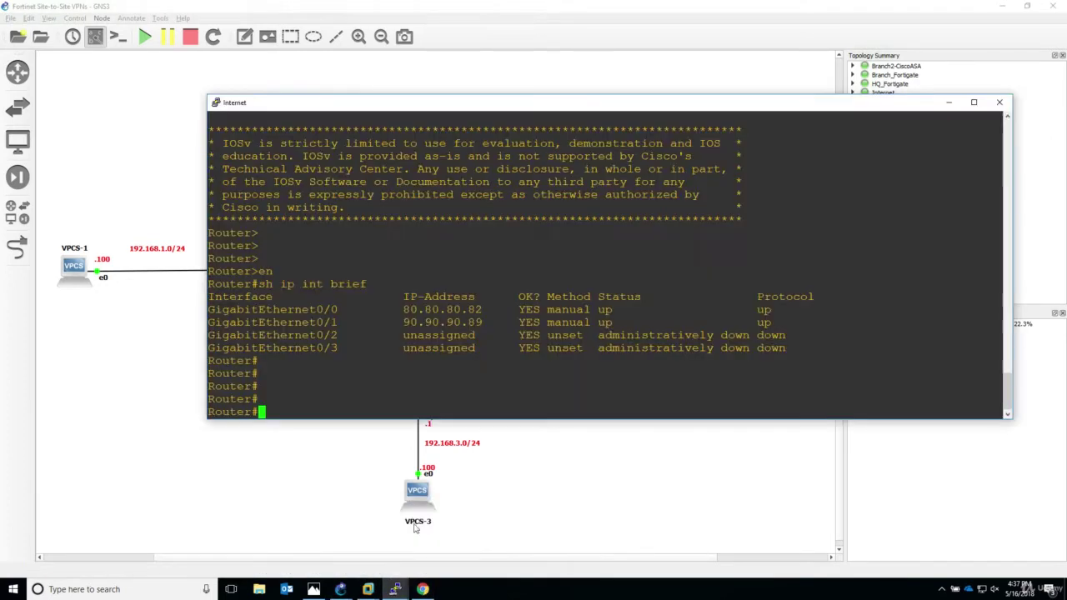
{"action": "left_click_drag", "start_coordinate": [488, 106], "coordinate": [779, 109]}
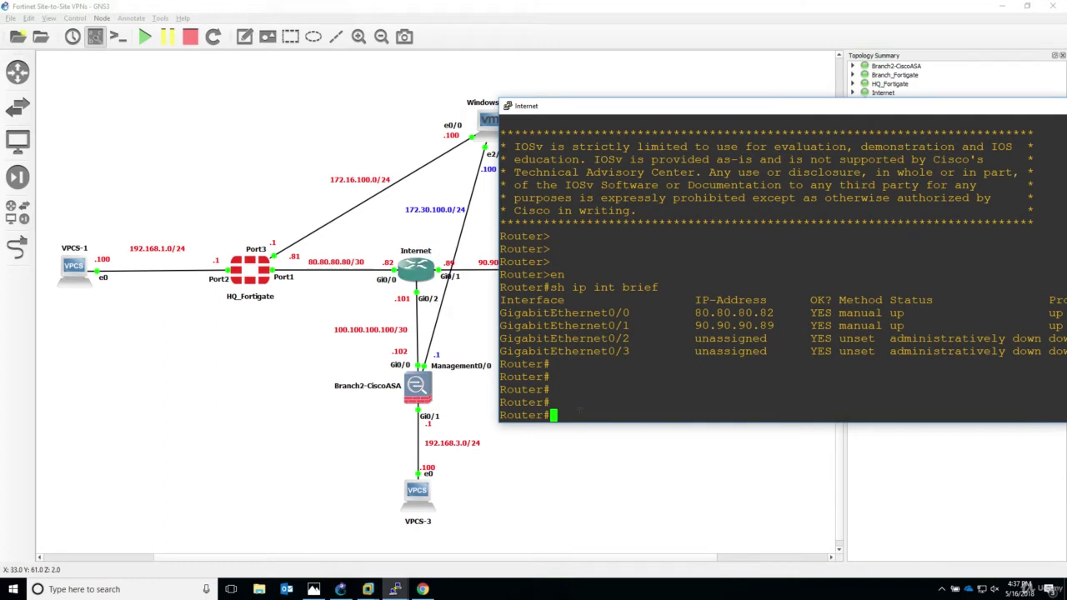
Assign 100.100.100.101 255.255.255.252 to the router's GigabitEthernet0/2.
{"action": "type", "text": "conf t"}
{"action": "key", "text": "Return"}
{"action": "type", "text": "int gi 0/2"}
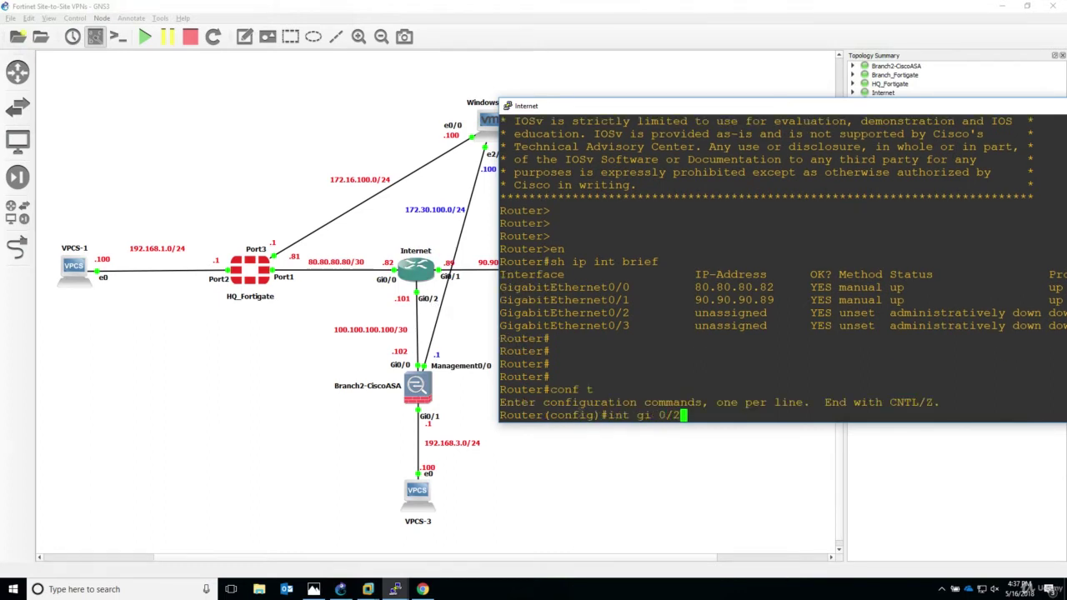
{"action": "key", "text": "Return"}
{"action": "type", "text": "ip add "}
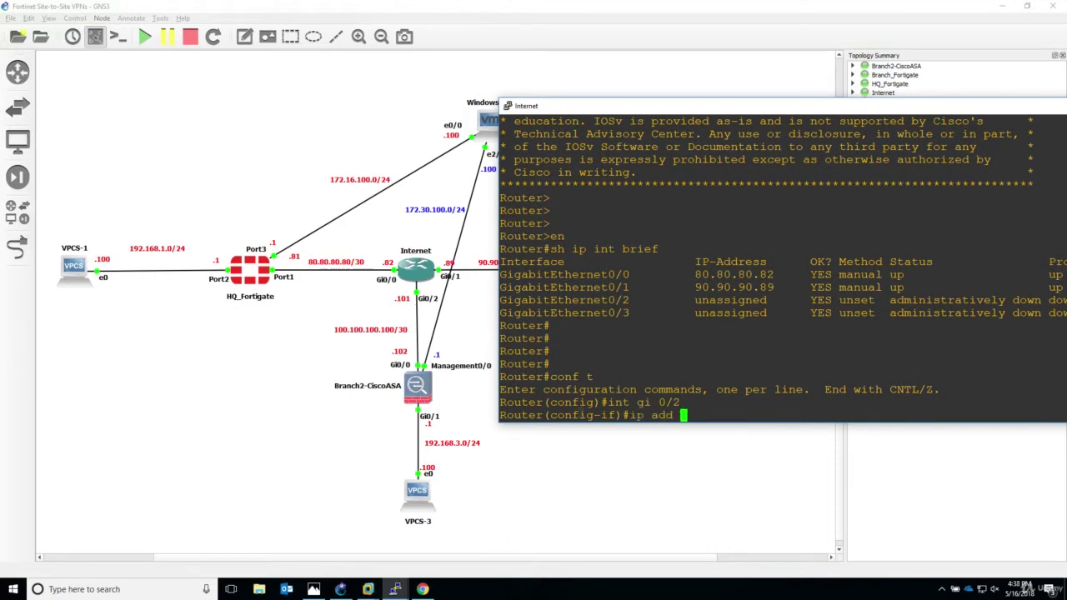
{"action": "type", "text": "100.100.100.101"}
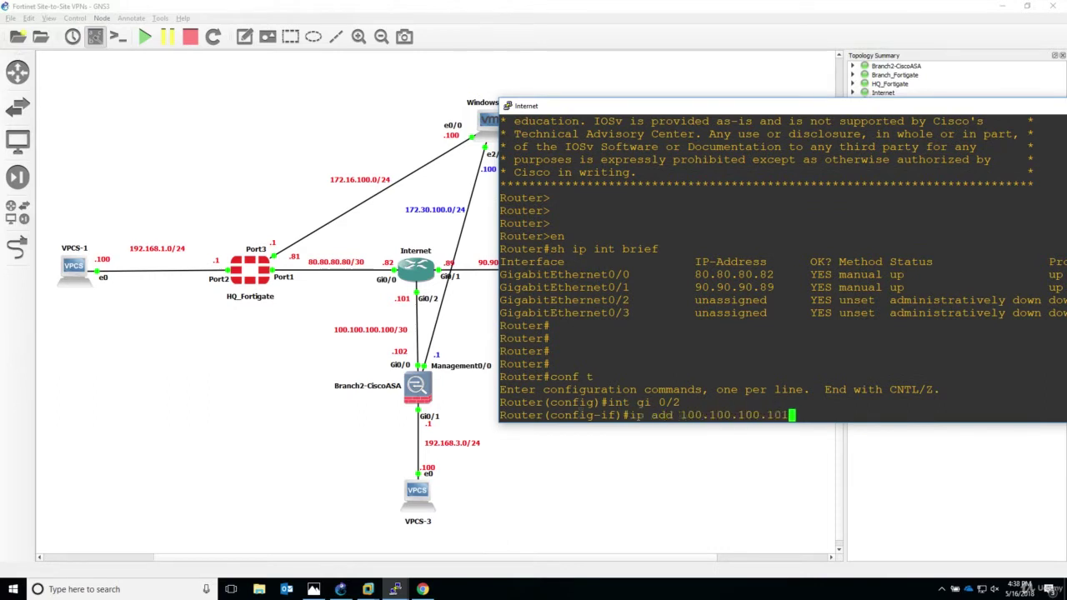
{"action": "type", "text": " 255.255.255.252"}
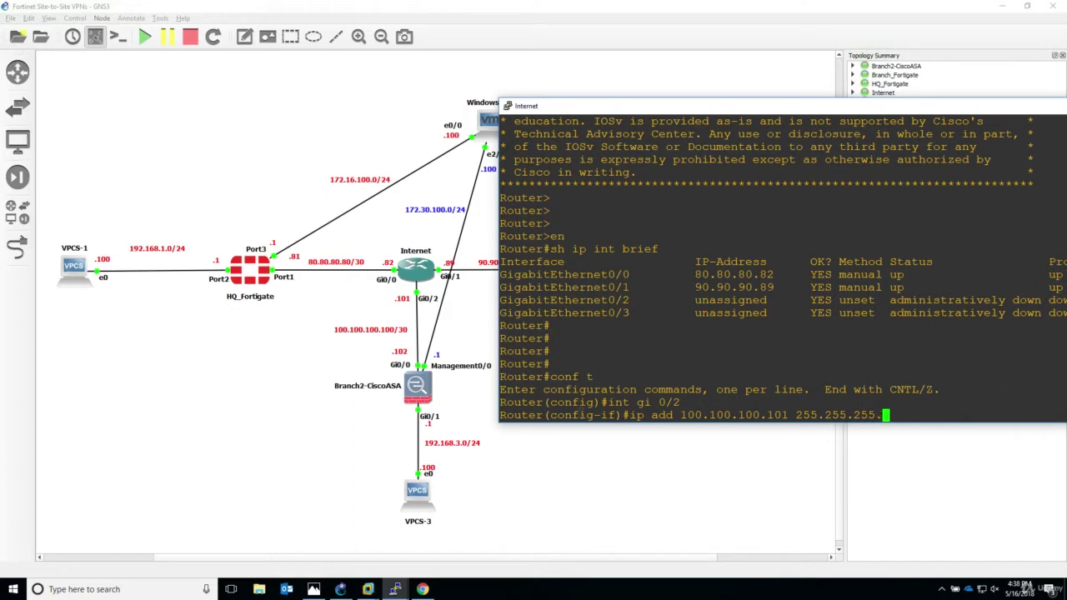
{"action": "key", "text": "Return"}
Enable GigabitEthernet0/2, exit configuration mode and write the router configuration to disk.
{"action": "type", "text": "no sh"}
{"action": "key", "text": "Return"}
{"action": "type", "text": "end"}
{"action": "key", "text": "Return"}
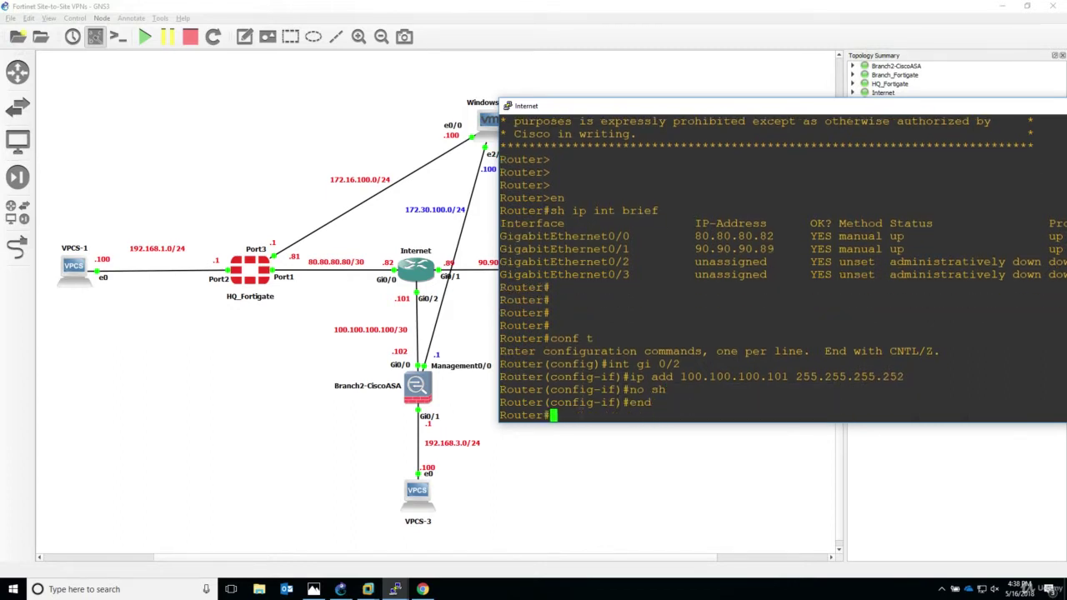
{"action": "key", "text": "Return"}
{"action": "type", "text": "wri"}
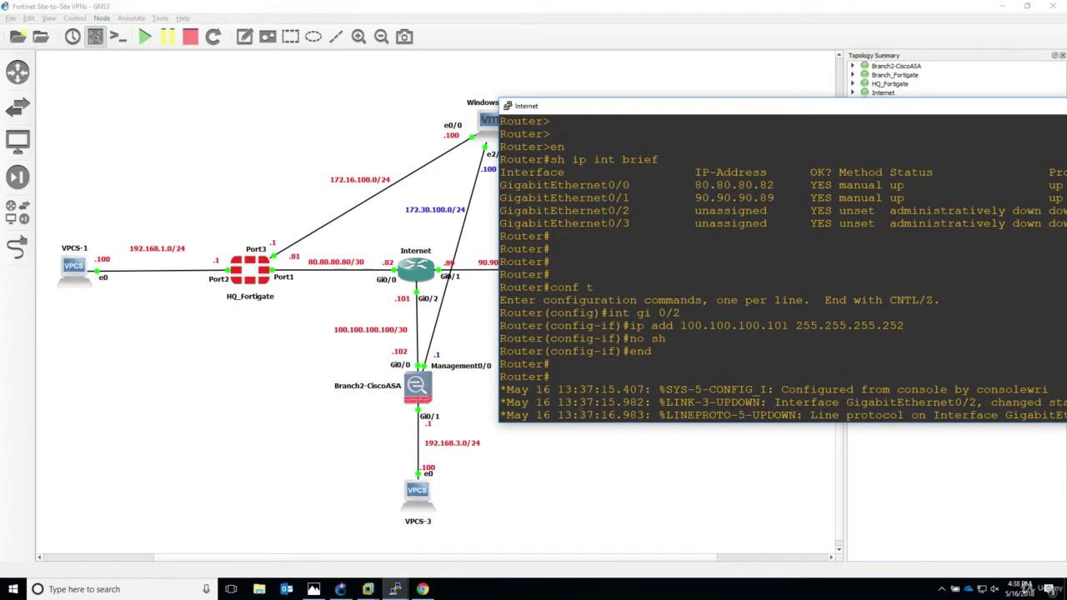
{"action": "key", "text": "Return"}
{"action": "key", "text": "Return"}
{"action": "key", "text": "Return"}
{"action": "type", "text": "write"}
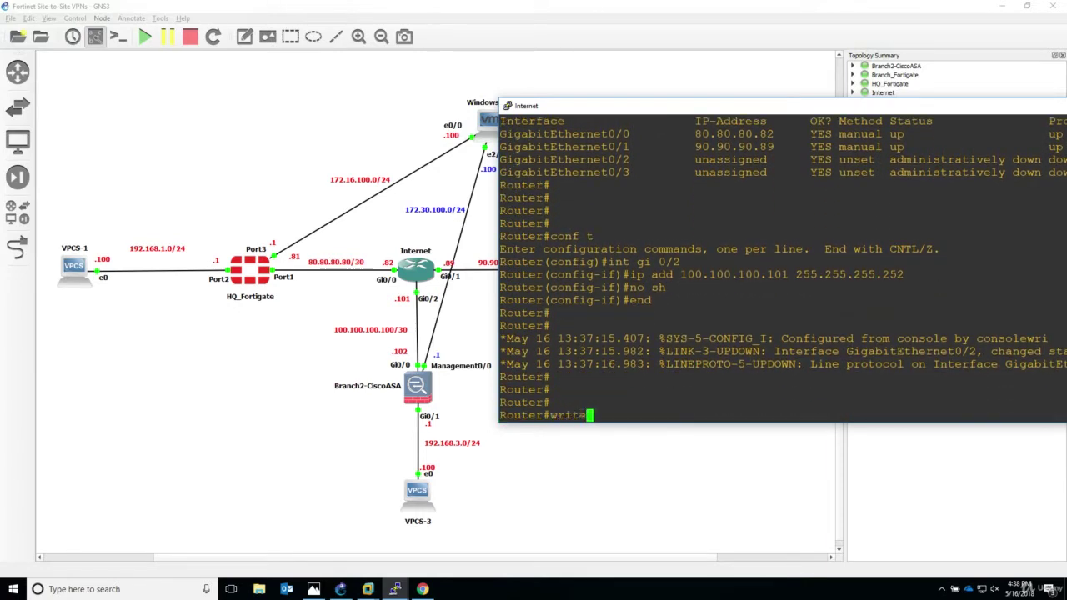
{"action": "key", "text": "Return"}
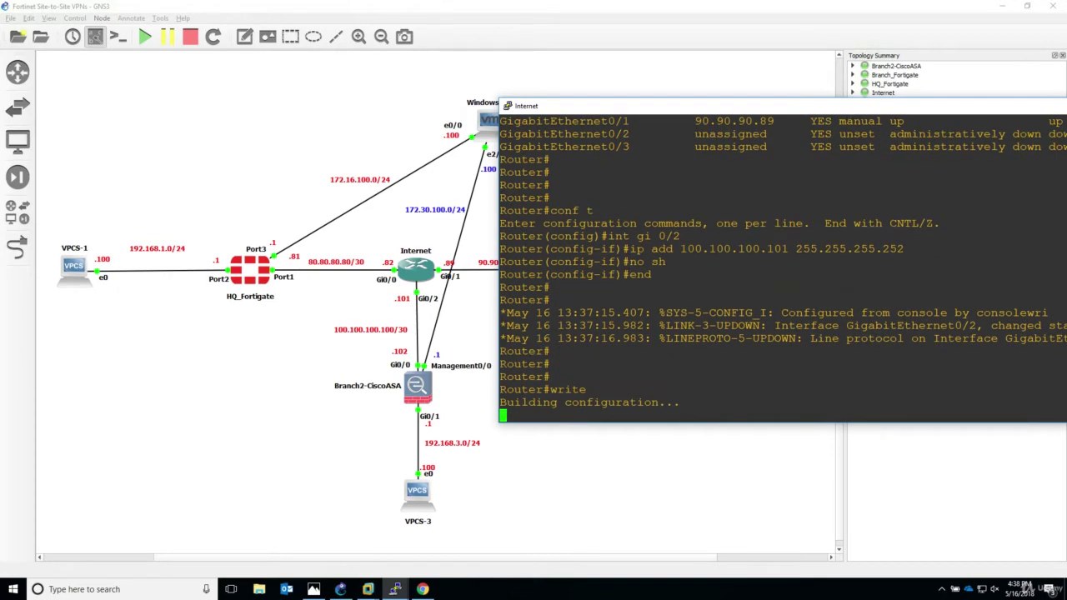
{"action": "left_click_drag", "start_coordinate": [854, 113], "coordinate": [445, 96]}
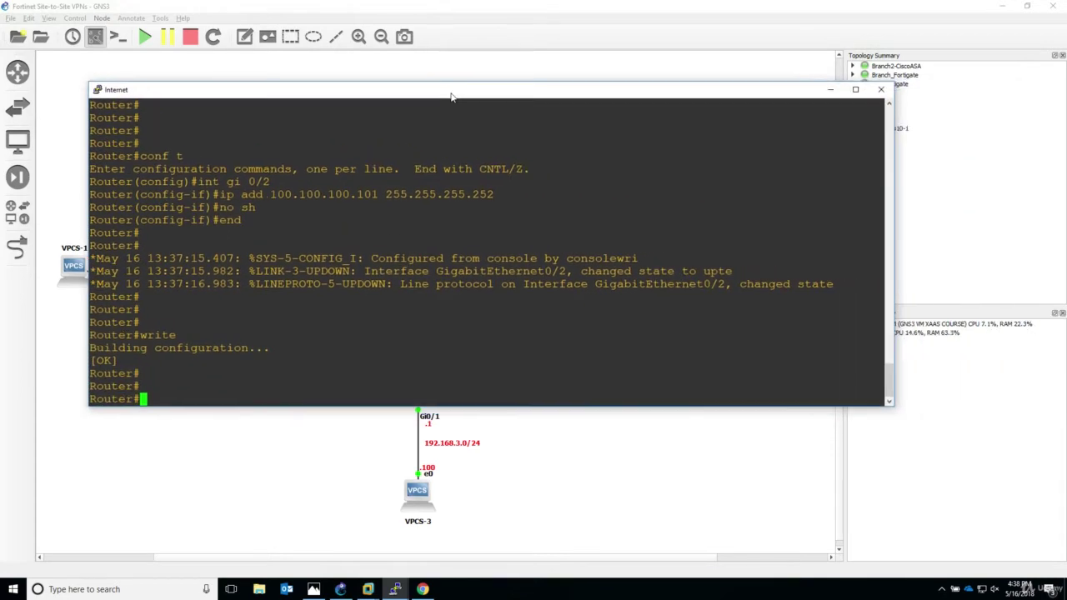
Minimize the router console and open a console to the Branch2-CiscoASA node.
{"action": "left_click", "coordinate": [831, 90]}
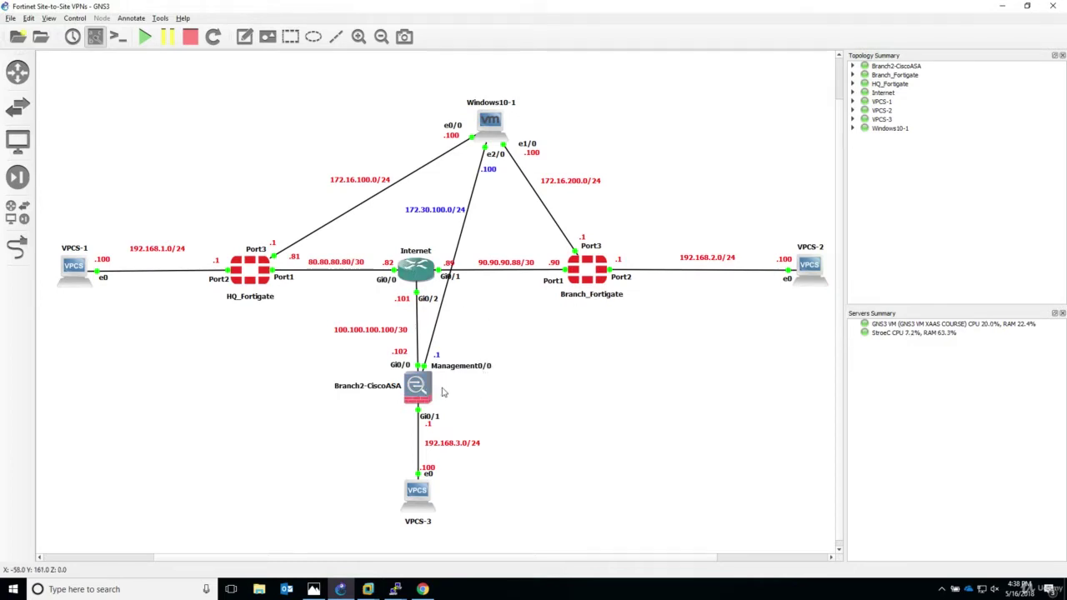
{"action": "right_click", "coordinate": [421, 388]}
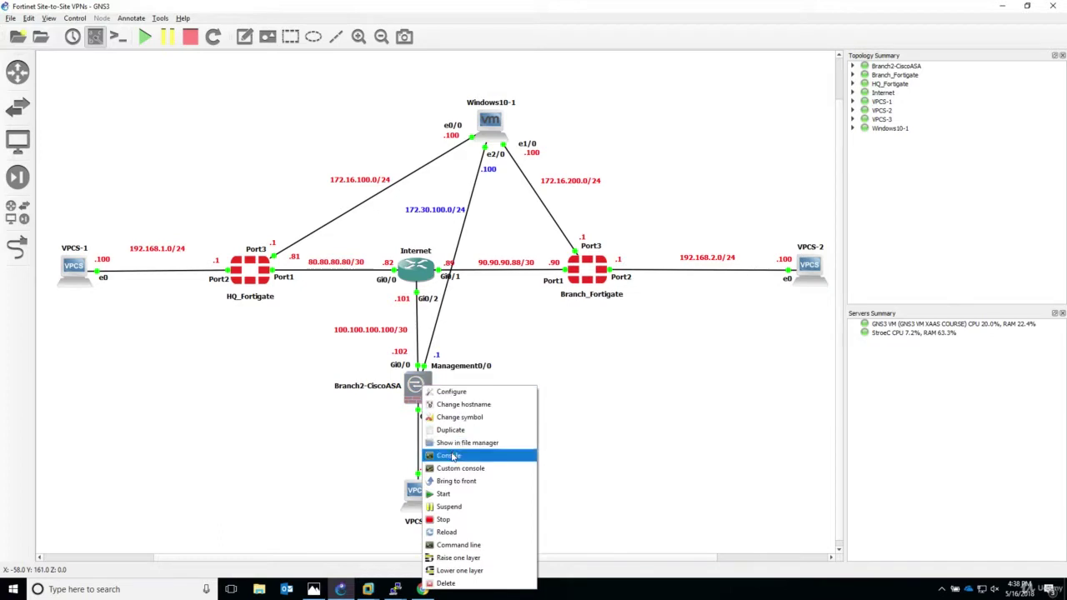
{"action": "left_click", "coordinate": [449, 455]}
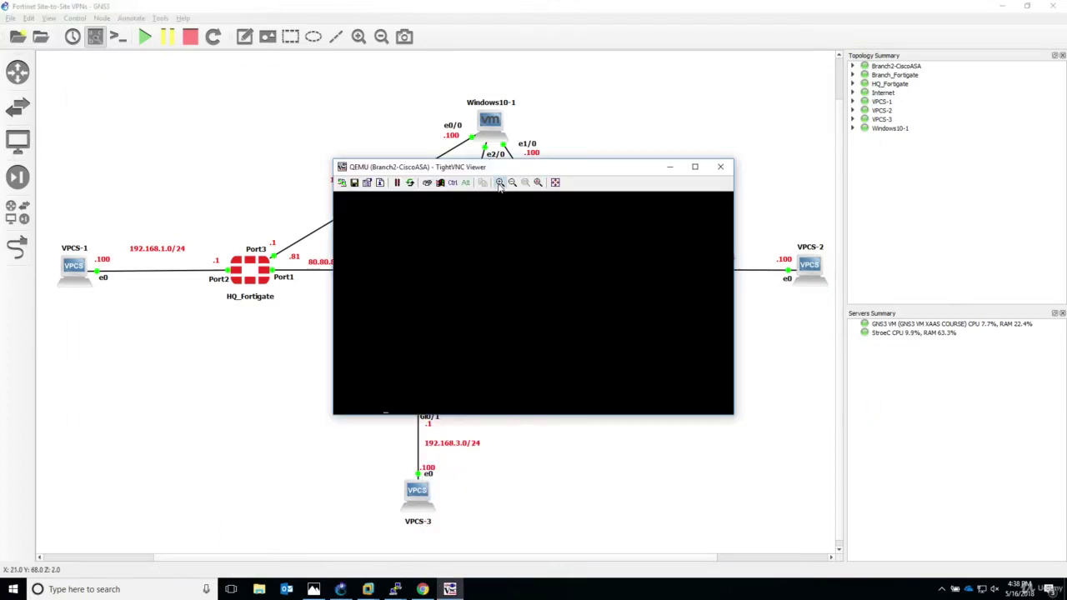
Enter ASA privileged mode with enable and an empty password.
{"action": "left_click_drag", "start_coordinate": [565, 112], "coordinate": [817, 88]}
{"action": "key", "text": "Return"}
{"action": "key", "text": "Return"}
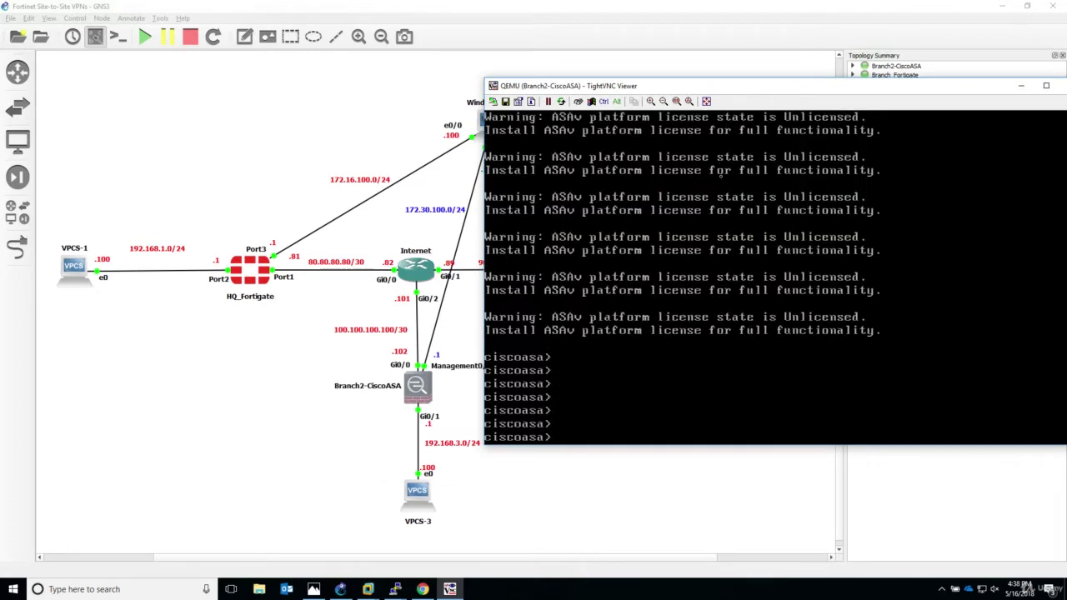
{"action": "type", "text": "ena"}
{"action": "key", "text": "BackSpace"}
{"action": "key", "text": "BackSpace"}
{"action": "type", "text": "n"}
{"action": "key", "text": "Tab"}
{"action": "key", "text": "Return"}
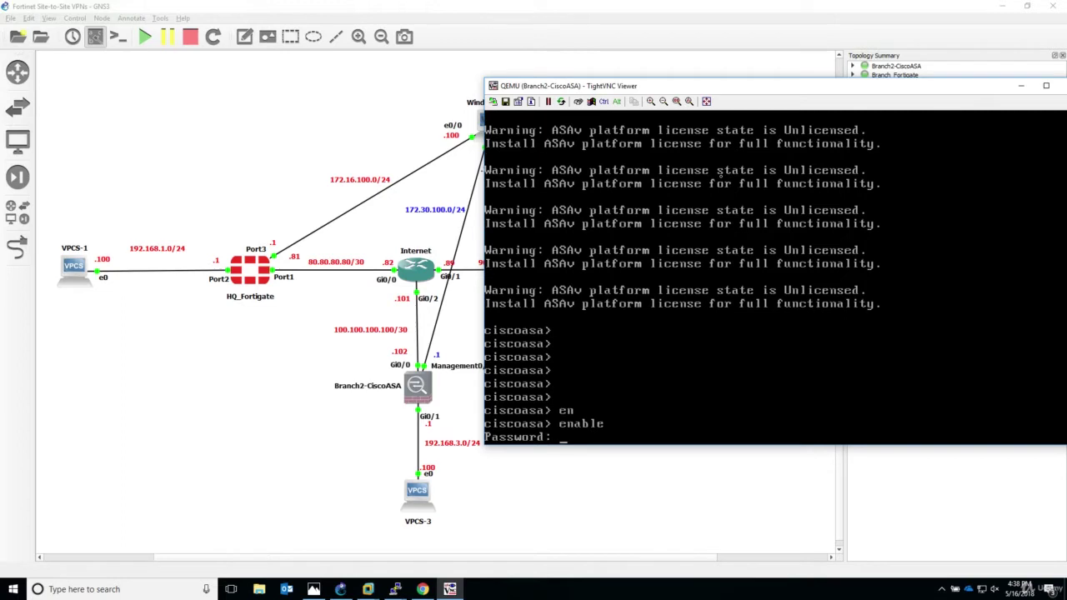
{"action": "key", "text": "Return"}
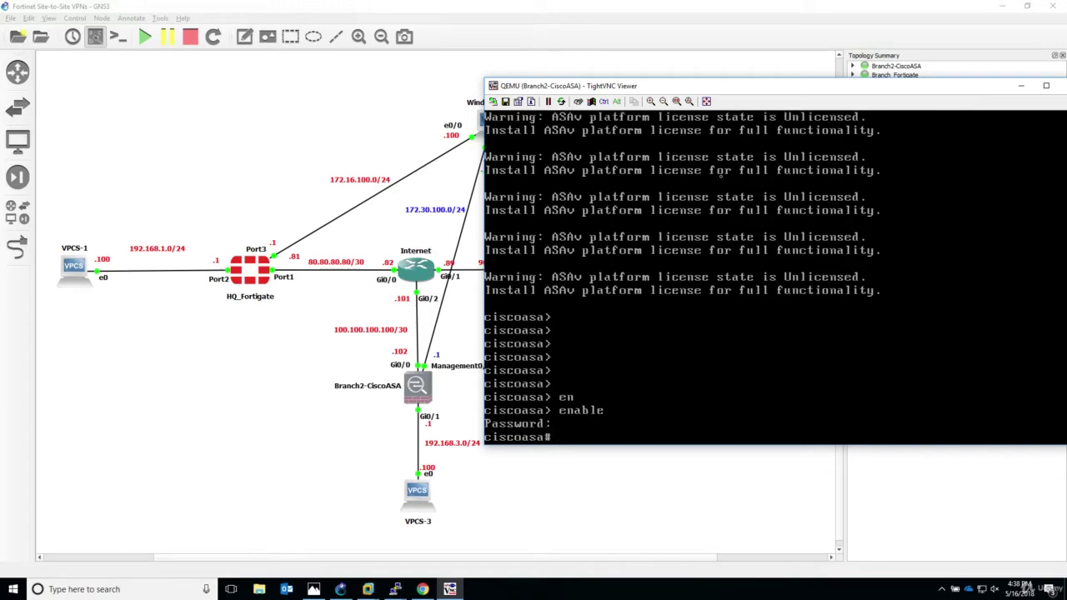
Enter global configuration, decline anonymous error reporting, and begin selecting GigabitEthernet0/0.
{"action": "type", "text": "conf t"}
{"action": "key", "text": "Return"}
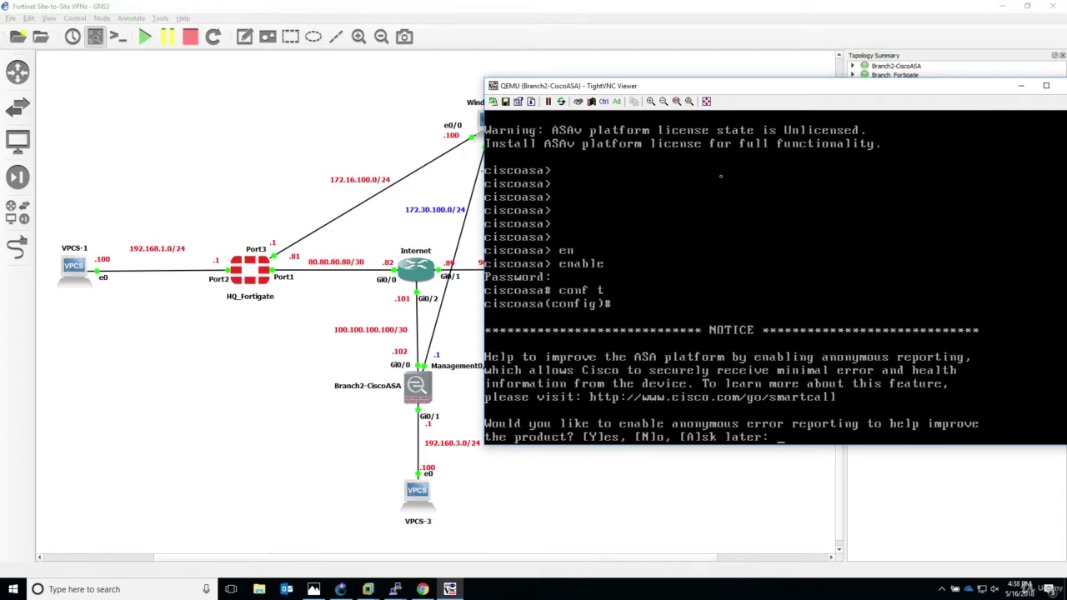
{"action": "type", "text": "no"}
{"action": "key", "text": "Return"}
{"action": "key", "text": "Return"}
{"action": "key", "text": "Return"}
{"action": "key", "text": "Return"}
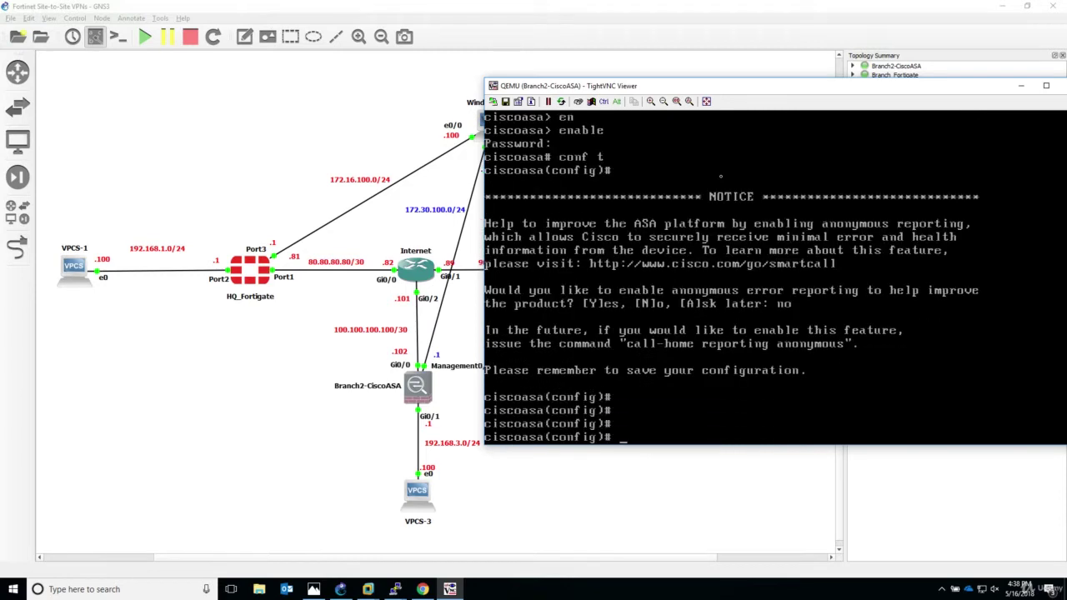
{"action": "type", "text": "int gi 0/0"}
Name the ASA's GigabitEthernet0/0 interface OUTSIDE.
{"action": "key", "text": "Return"}
{"action": "key", "text": "Return"}
{"action": "key", "text": "Return"}
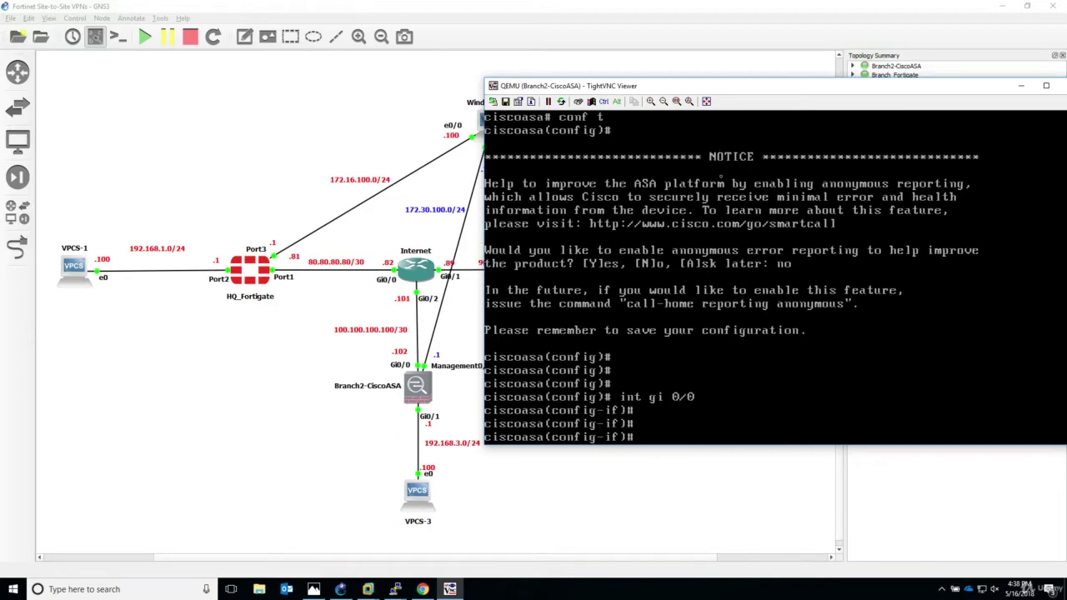
{"action": "type", "text": "name"}
{"action": "key", "text": "Tab"}
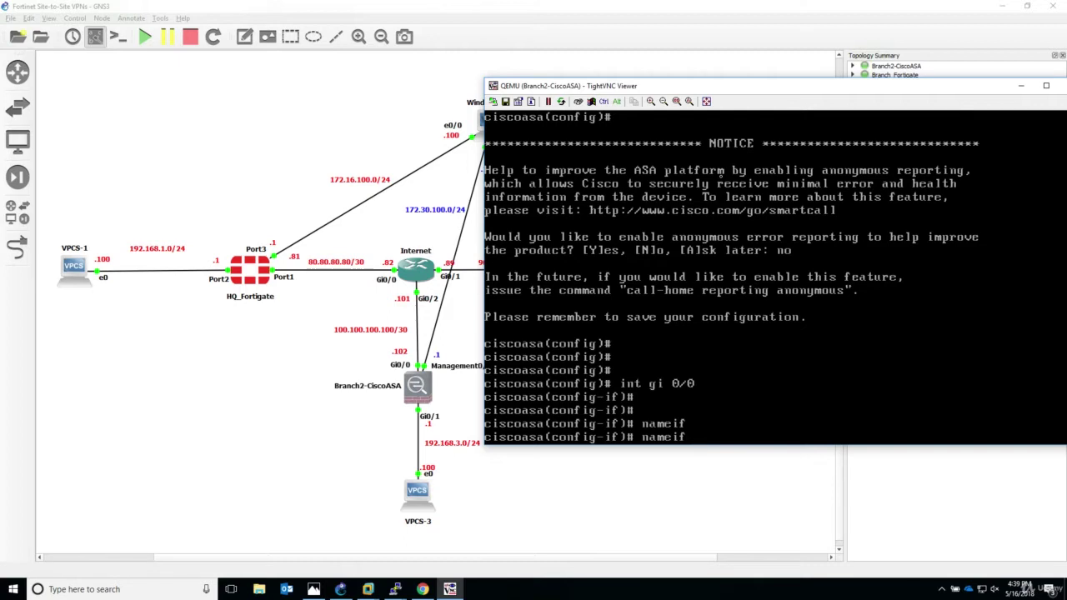
{"action": "type", "text": "OUTSIDE"}
{"action": "key", "text": "Return"}
{"action": "key", "text": "Return"}
{"action": "key", "text": "Return"}
{"action": "key", "text": "Return"}
Address GigabitEthernet0/0 as 100.100.100.102 255.255.255.252, enable it, and enter GigabitEthernet0/1.
{"action": "type", "text": "ip add 100."}
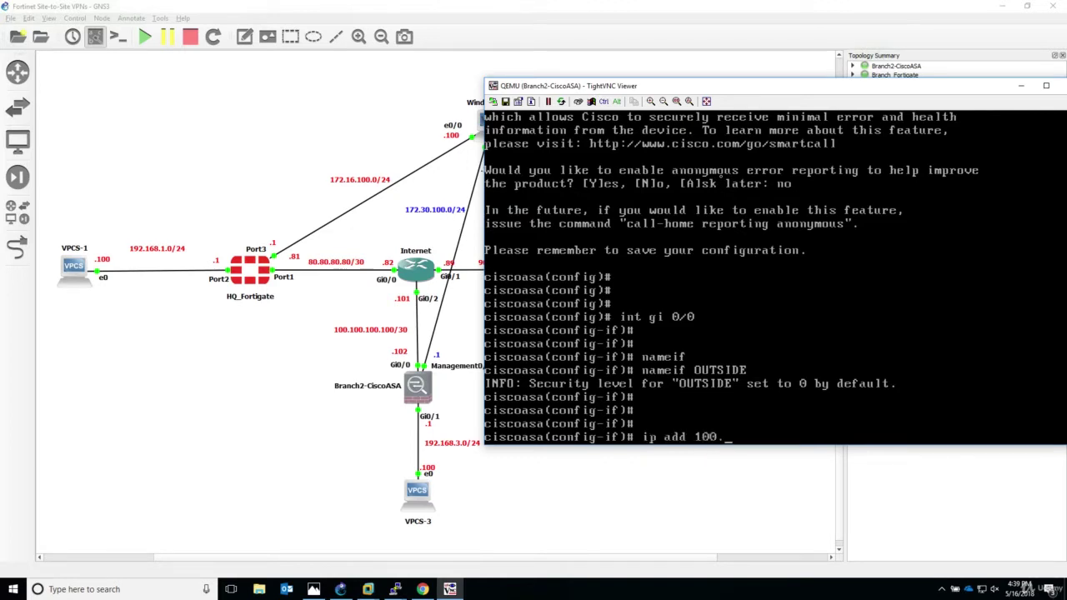
{"action": "type", "text": "100.100.102 255.255."}
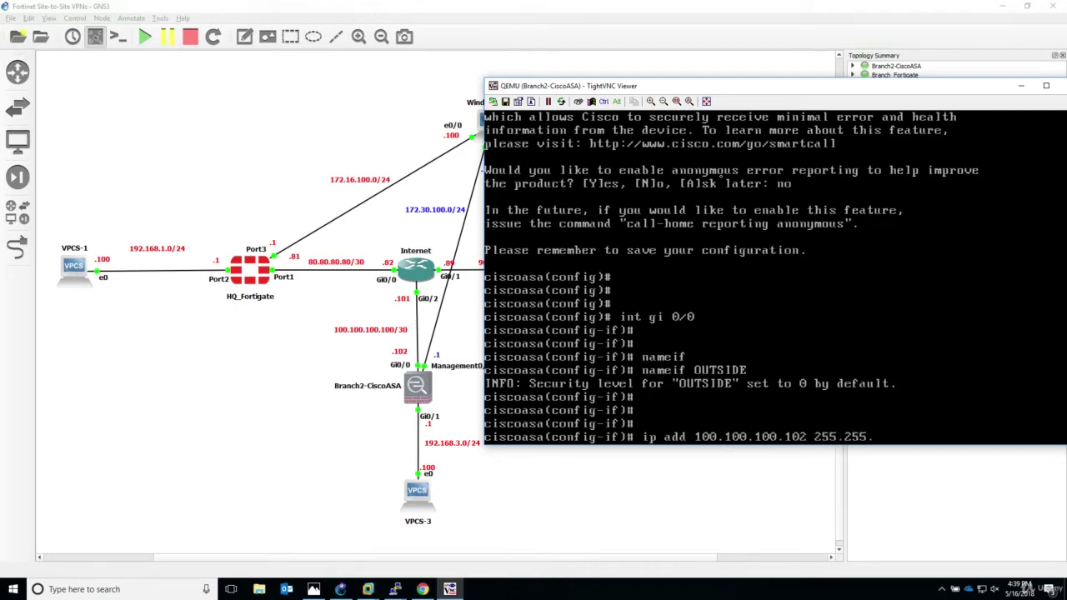
{"action": "type", "text": "255.252"}
{"action": "key", "text": "Return"}
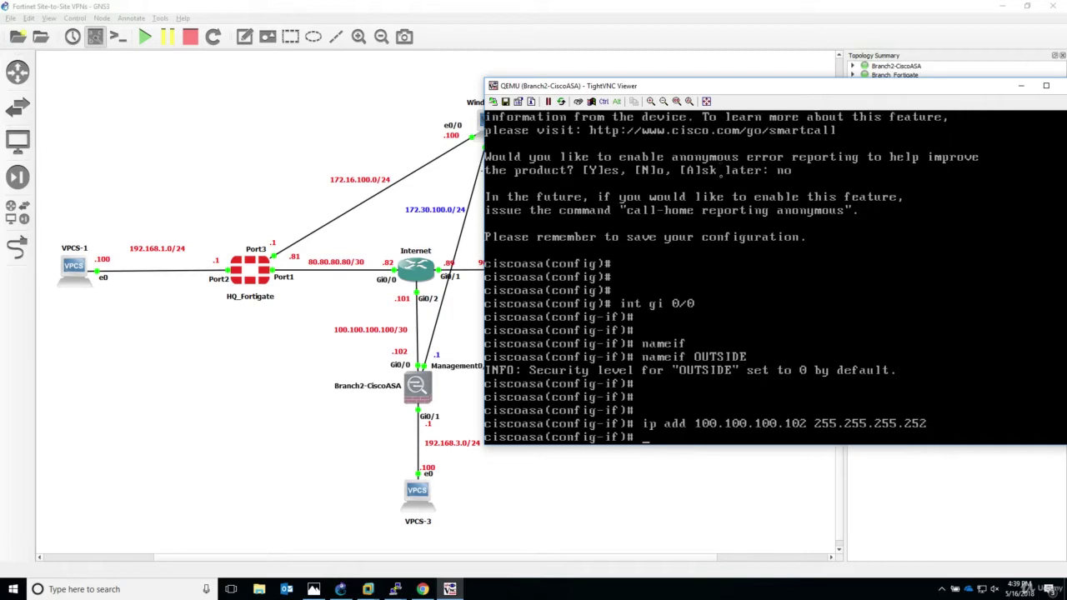
{"action": "type", "text": "no sh"}
{"action": "key", "text": "Return"}
{"action": "key", "text": "Return"}
{"action": "key", "text": "Return"}
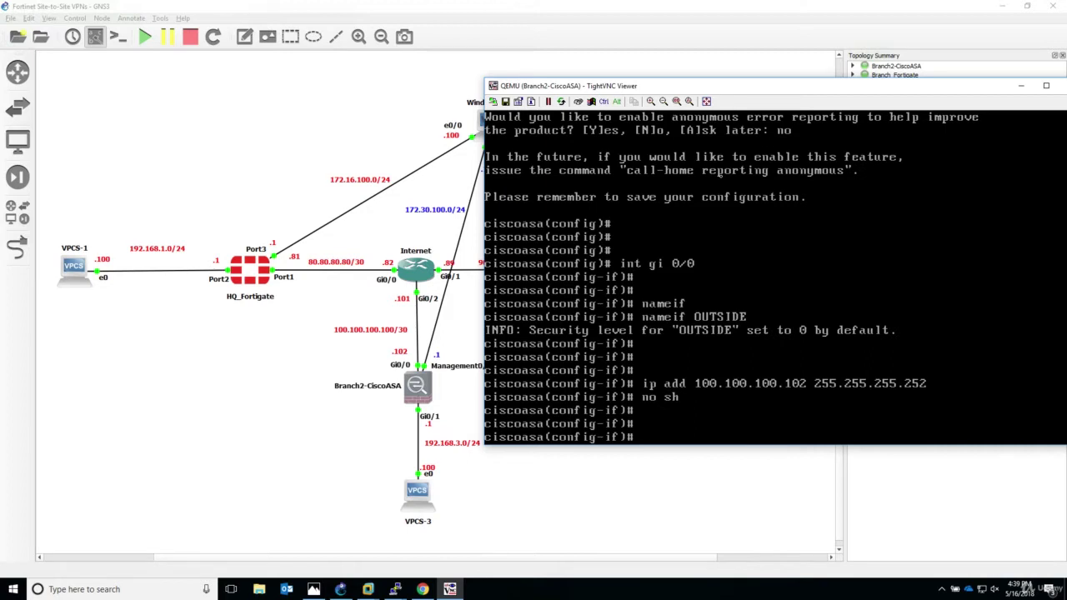
{"action": "type", "text": "int gi 0/1"}
{"action": "key", "text": "Return"}
{"action": "key", "text": "Return"}
{"action": "key", "text": "Return"}
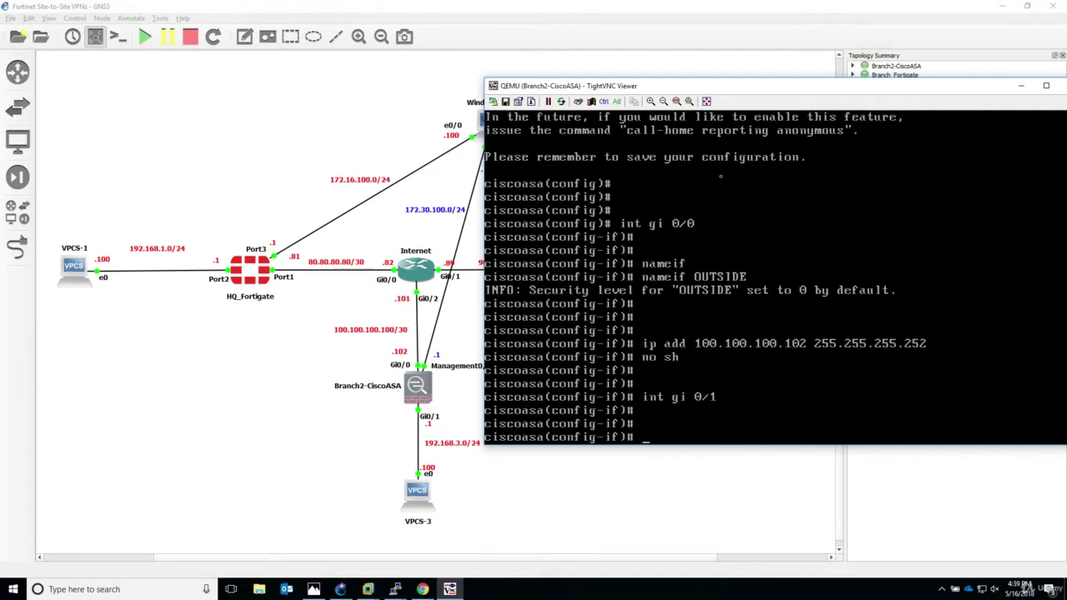
Name GigabitEthernet0/1 INSIDE.
{"action": "type", "text": "name"}
{"action": "key", "text": "Tab"}
{"action": "type", "text": "i"}
{"action": "key", "text": "Tab"}
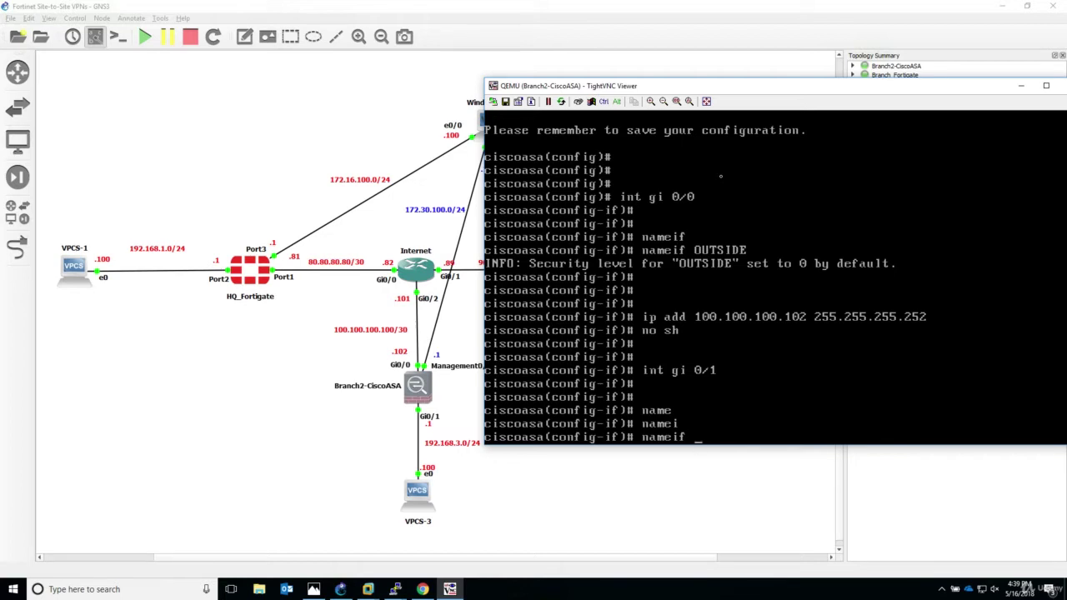
{"action": "type", "text": "INSIDE"}
{"action": "key", "text": "Return"}
Address GigabitEthernet0/1 as 192.168.3.1 255.255.255.0 and leave configuration mode.
{"action": "type", "text": "ip add"}
{"action": "key", "text": "Tab"}
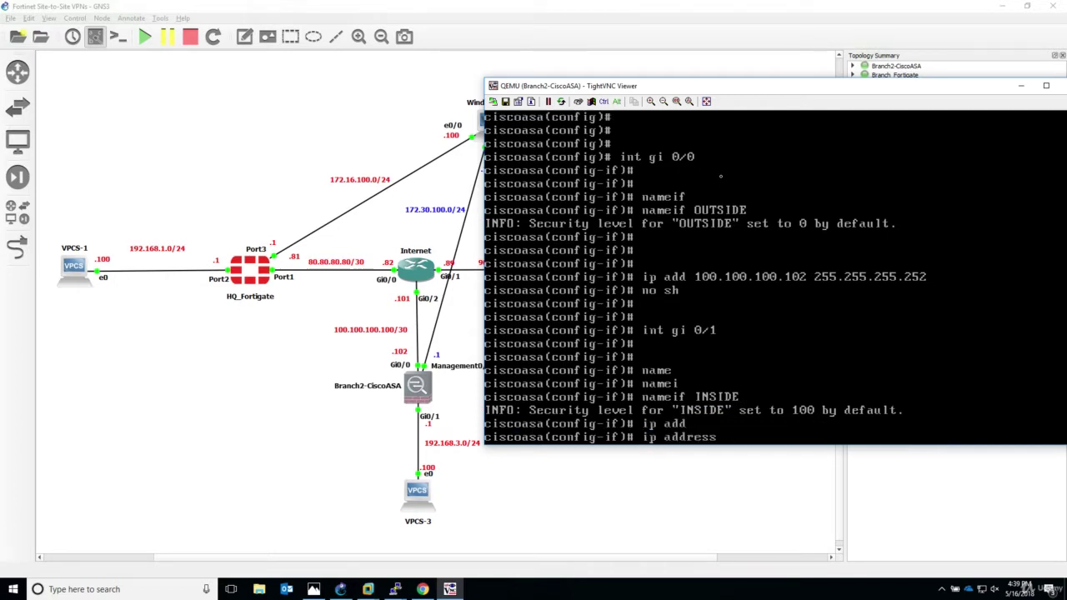
{"action": "type", "text": "192.168.3.1 255.255.255"}
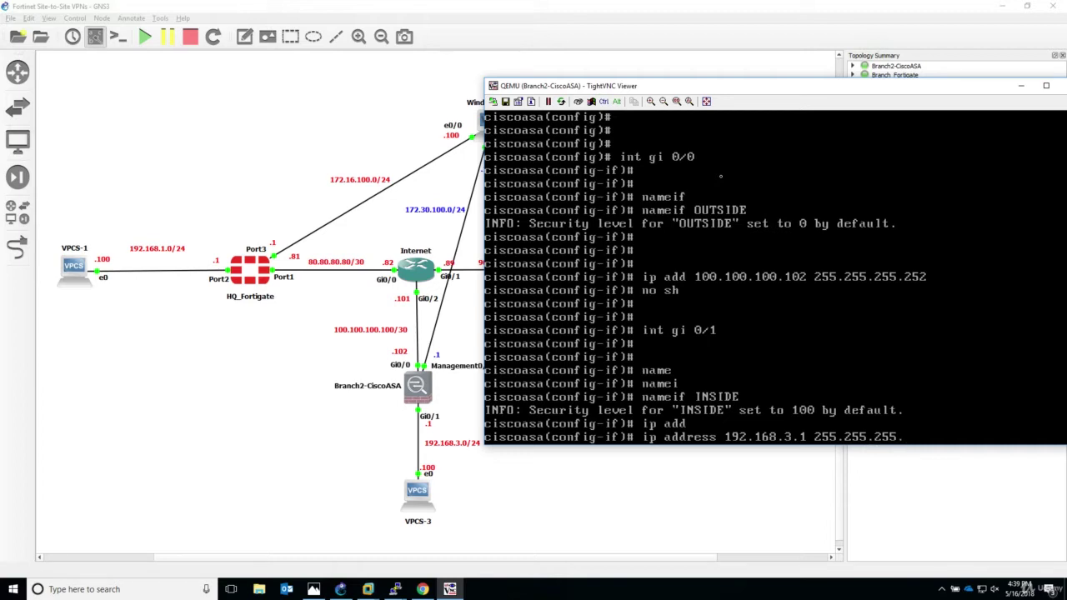
{"action": "type", "text": ".0"}
{"action": "key", "text": "Return"}
{"action": "key", "text": "Return"}
{"action": "key", "text": "Return"}
{"action": "key", "text": "Return"}
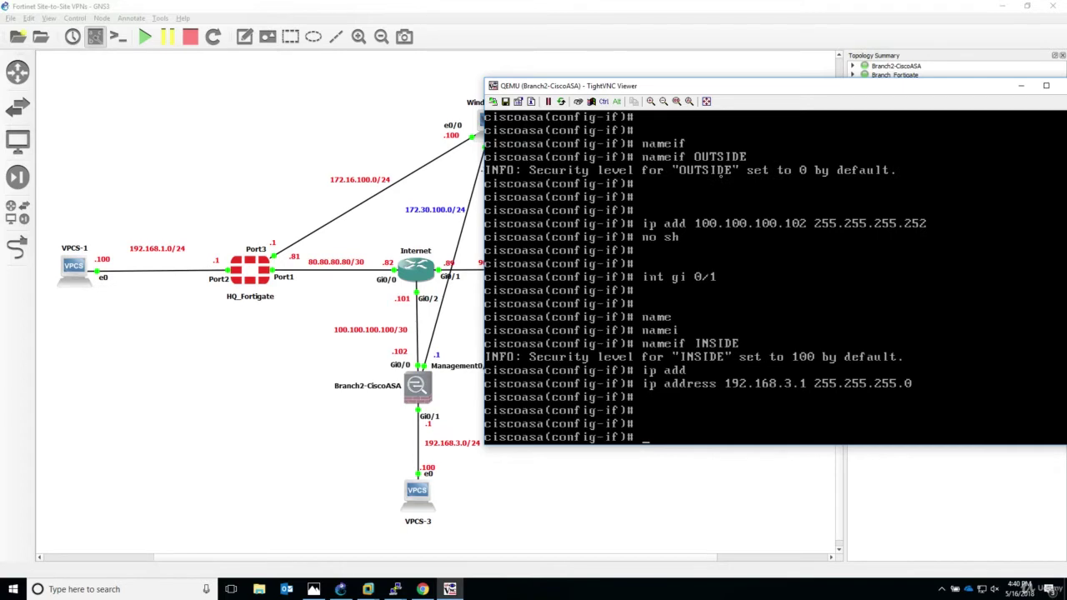
{"action": "type", "text": "end"}
{"action": "key", "text": "Return"}
Run show nameif to list the OUTSIDE, INSIDE and management interfaces.
{"action": "type", "text": "sh name"}
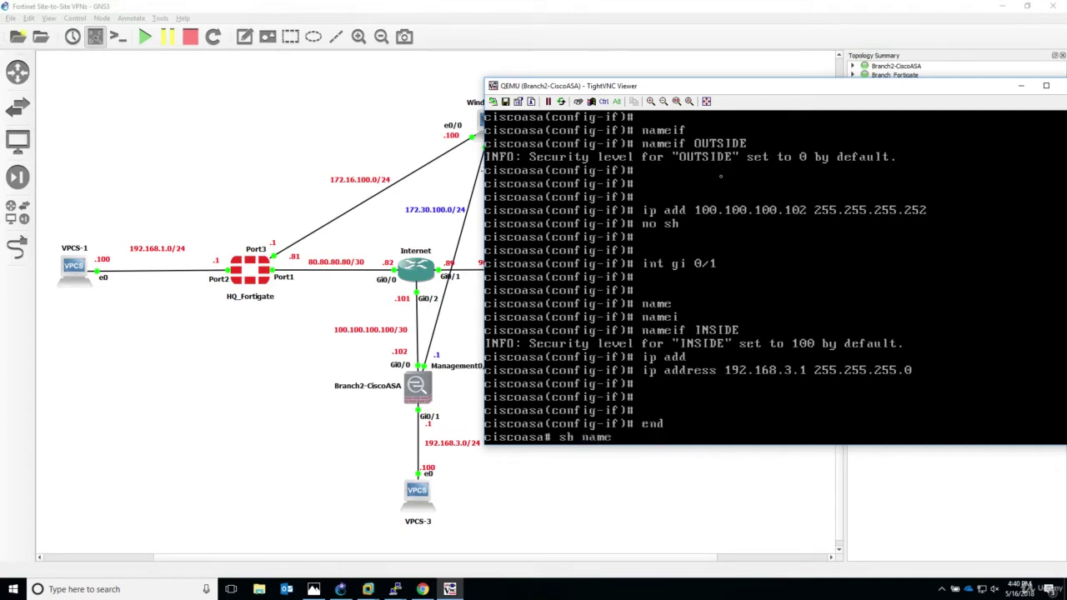
{"action": "key", "text": "Tab"}
{"action": "type", "text": "i"}
{"action": "key", "text": "Tab"}
{"action": "key", "text": "Return"}
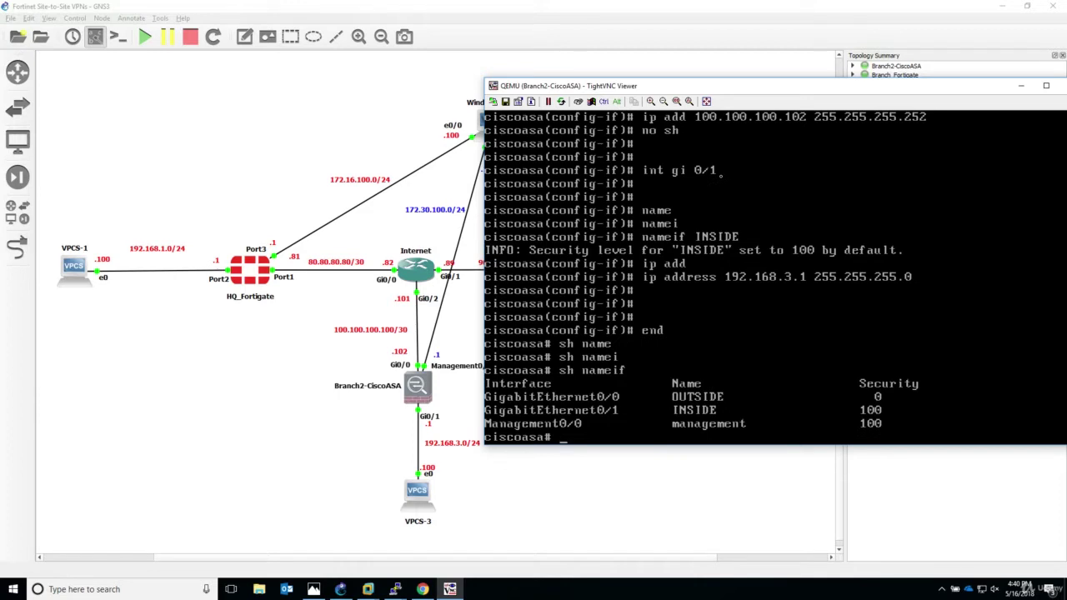
{"action": "key", "text": "Return"}
{"action": "key", "text": "Return"}
{"action": "key", "text": "Return"}
{"action": "key", "text": "Return"}
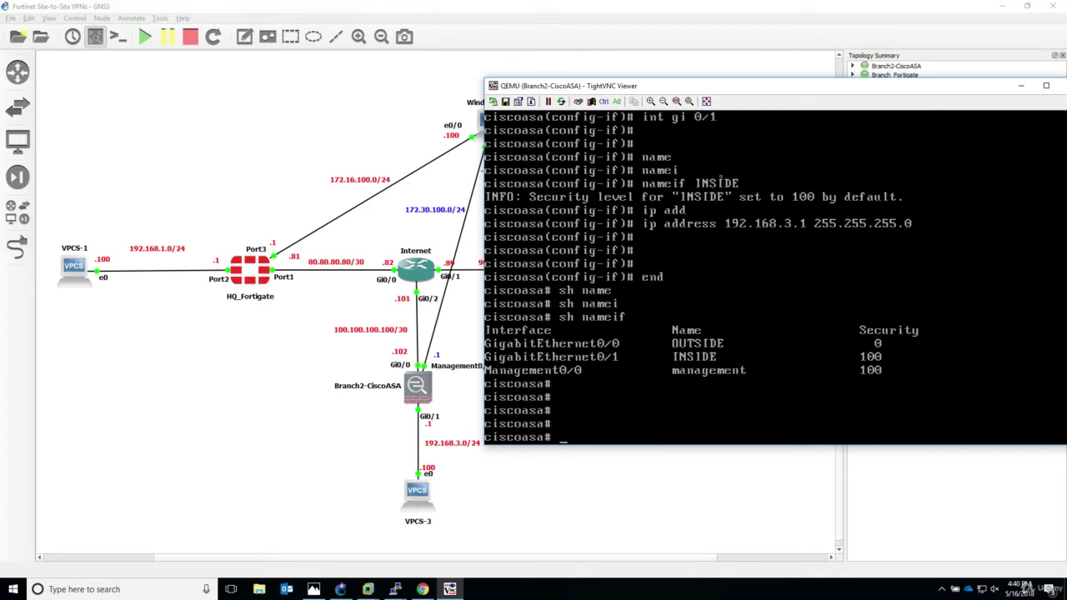
Display Management0/0's running configuration, showing its 192.168.1.1 address.
{"action": "type", "text": "sh run int man"}
{"action": "key", "text": "Tab"}
{"action": "key", "text": "Return"}
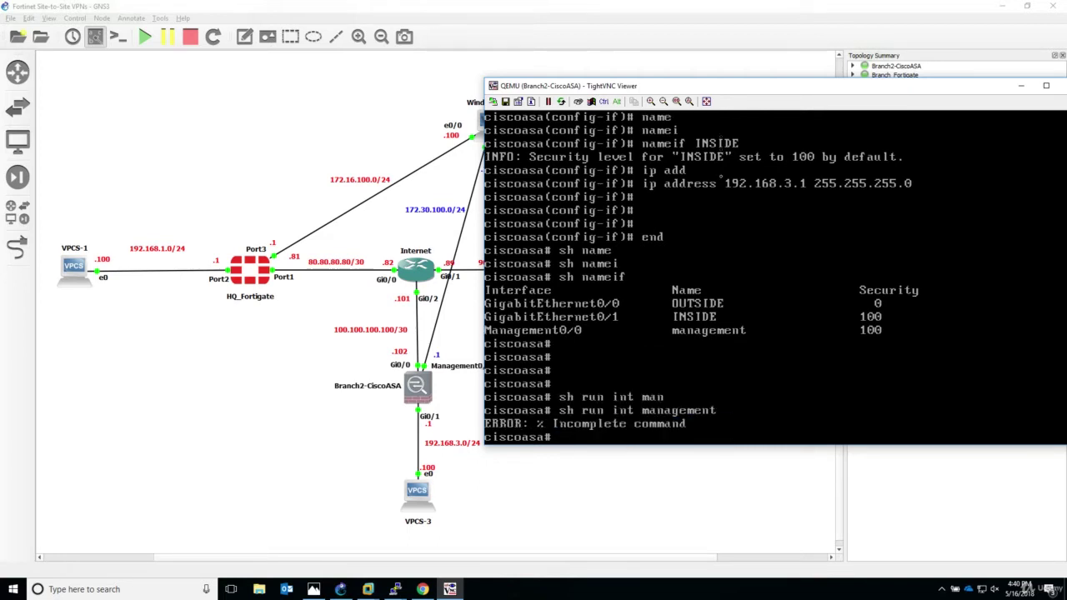
{"action": "key", "text": "Up"}
{"action": "type", "text": "0/0"}
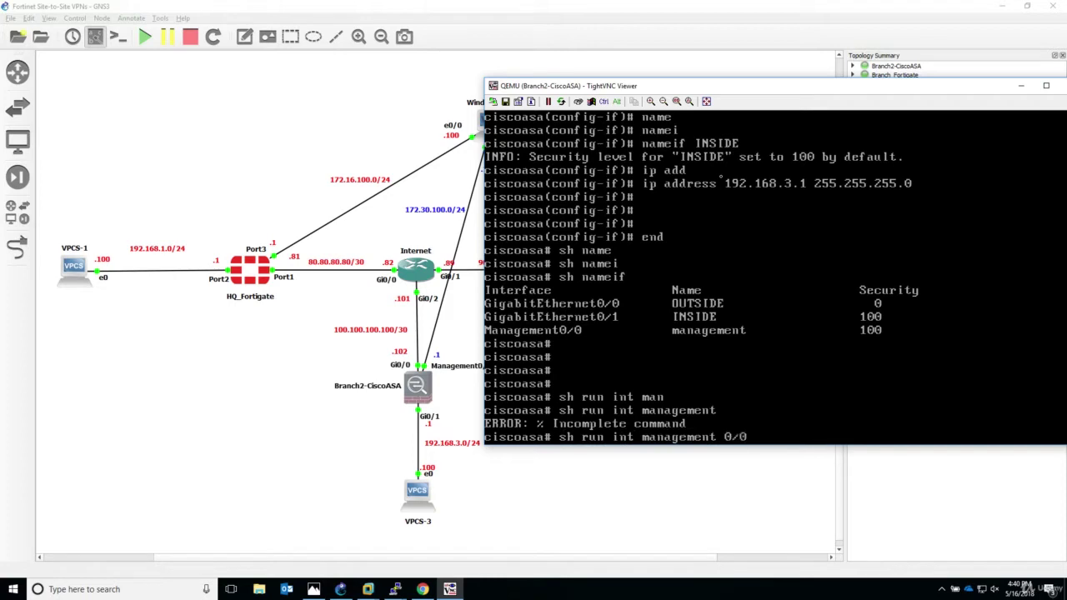
{"action": "key", "text": "Return"}
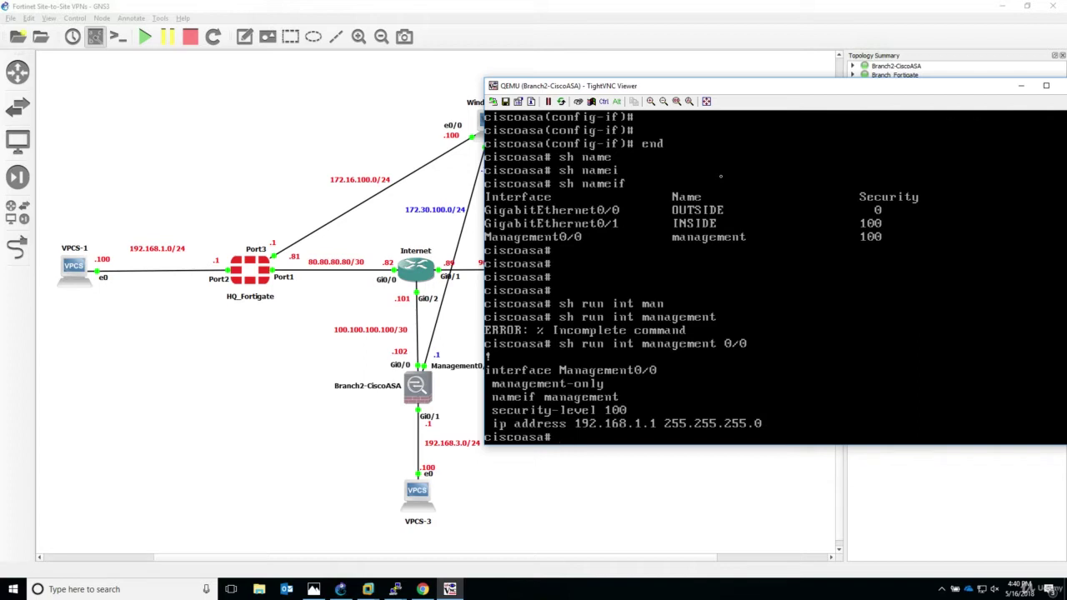
{"action": "key", "text": "Return"}
{"action": "key", "text": "Return"}
Enter configuration mode for interface Management0/0.
{"action": "type", "text": "conf t"}
{"action": "key", "text": "Return"}
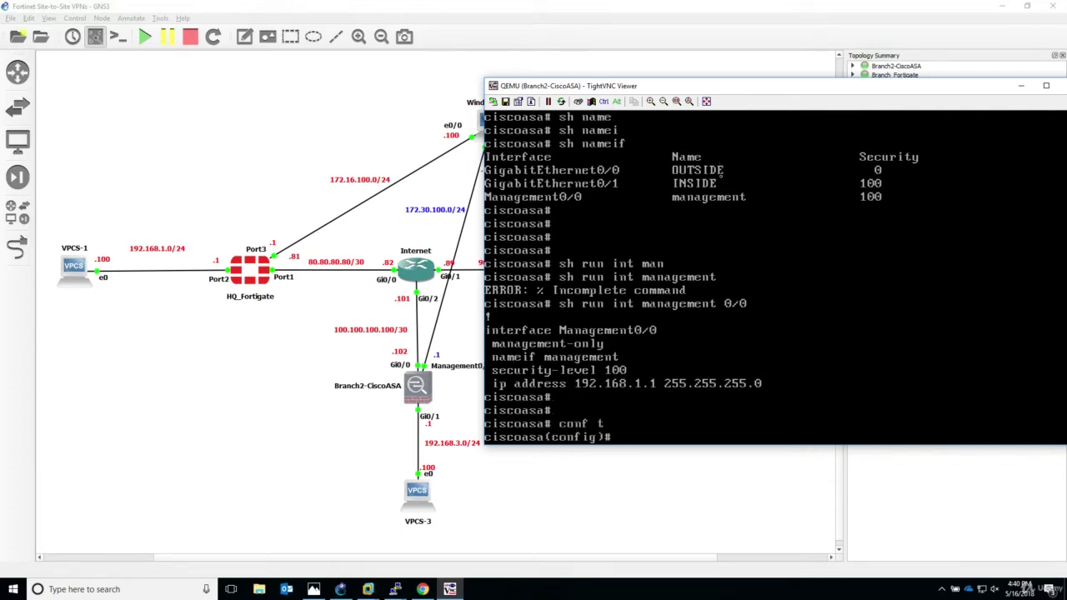
{"action": "type", "text": "int g"}
{"action": "key", "text": "BackSpace"}
{"action": "type", "text": "man"}
{"action": "key", "text": "Tab"}
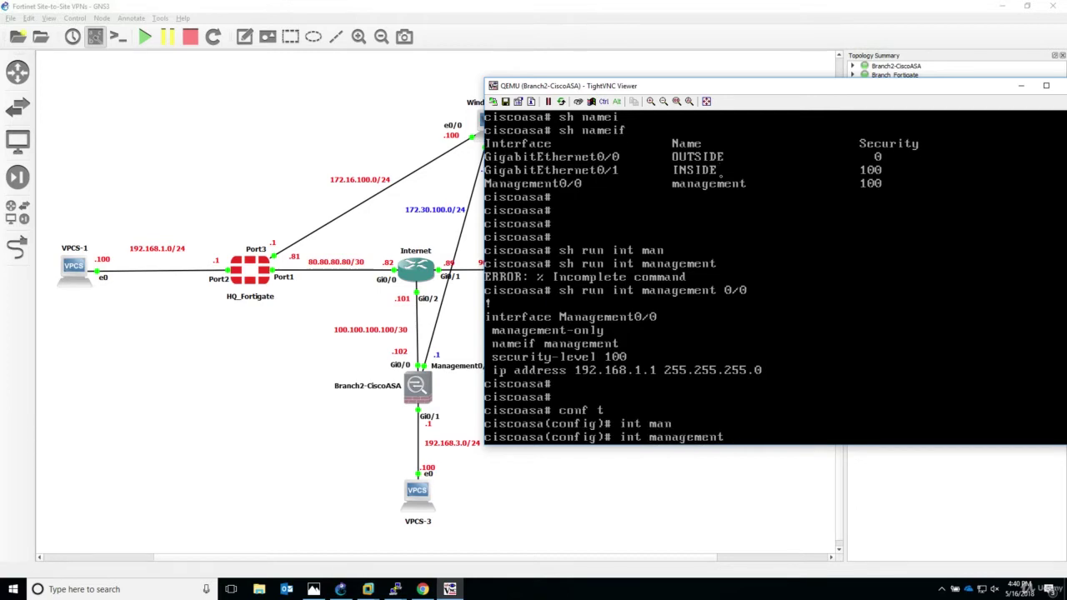
{"action": "left_click_drag", "start_coordinate": [637, 87], "coordinate": [714, 95]}
{"action": "type", "text": "0/0"}
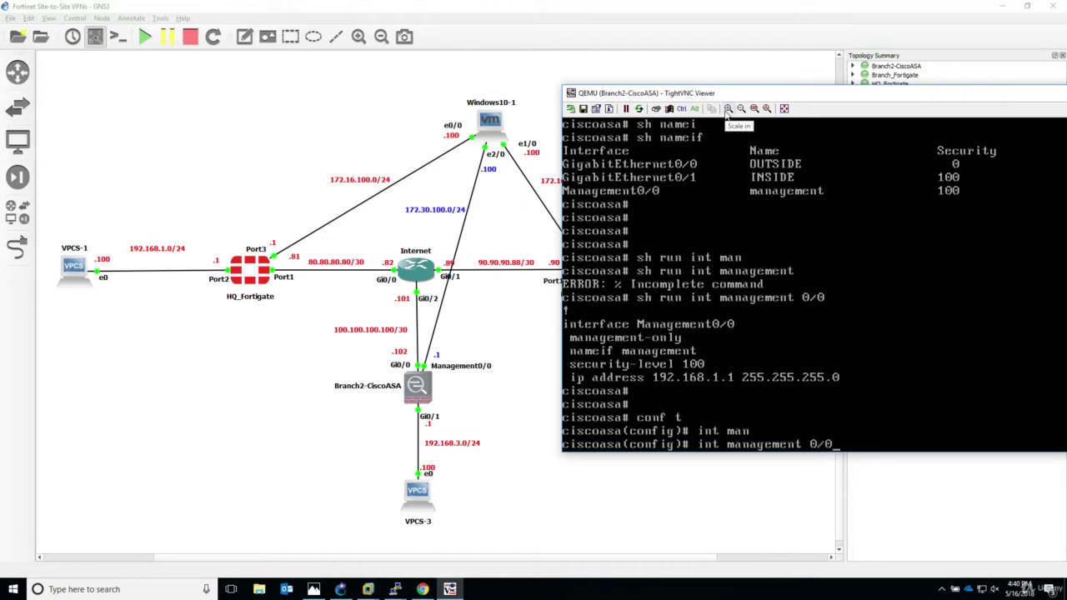
{"action": "key", "text": "Return"}
Set Management0/0's address to 172.30.100.1 255.255.255.0 and exit configuration mode.
{"action": "type", "text": "ip add"}
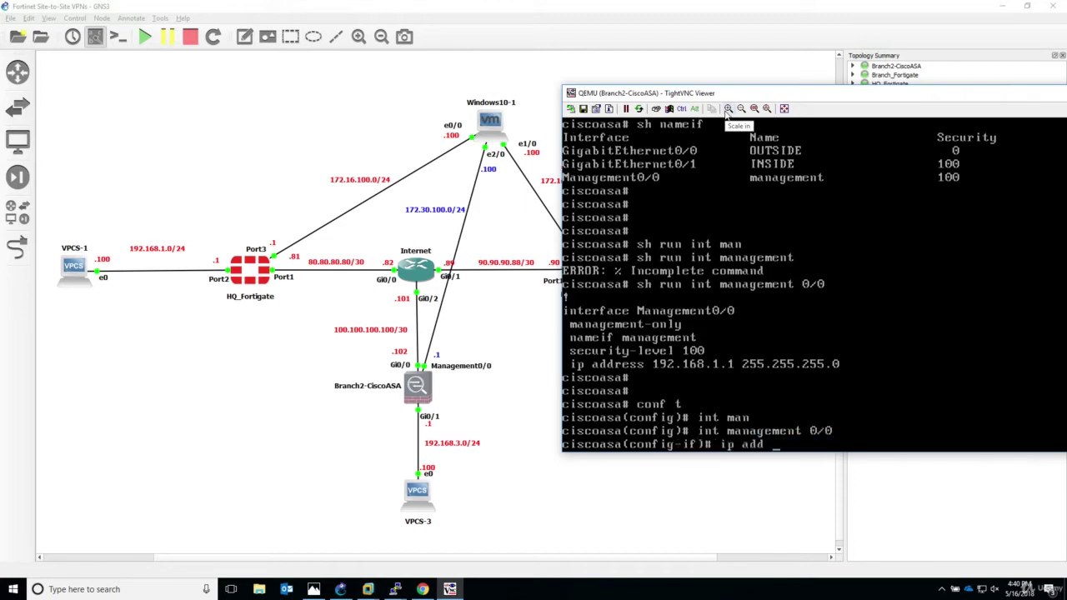
{"action": "type", "text": "172.30."}
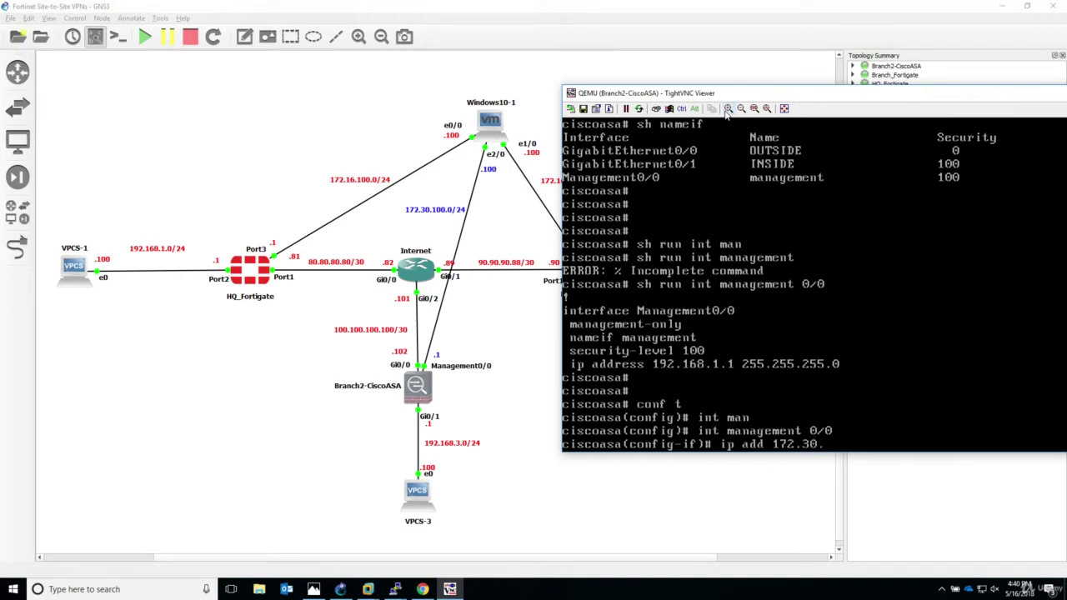
{"action": "type", "text": "100.1 255.255.25"}
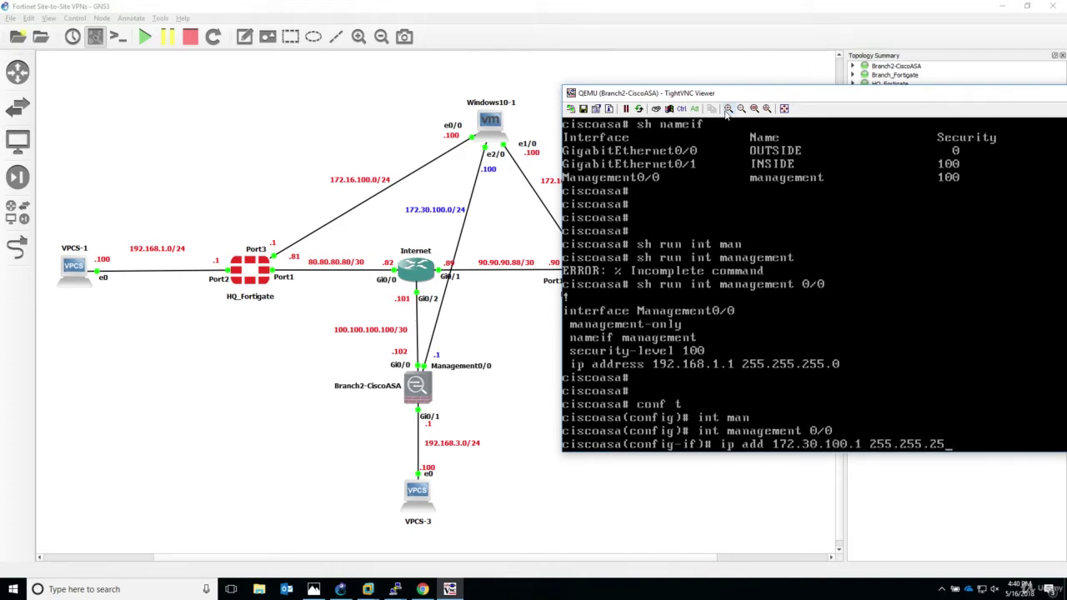
{"action": "type", "text": "5.0"}
{"action": "key", "text": "Return"}
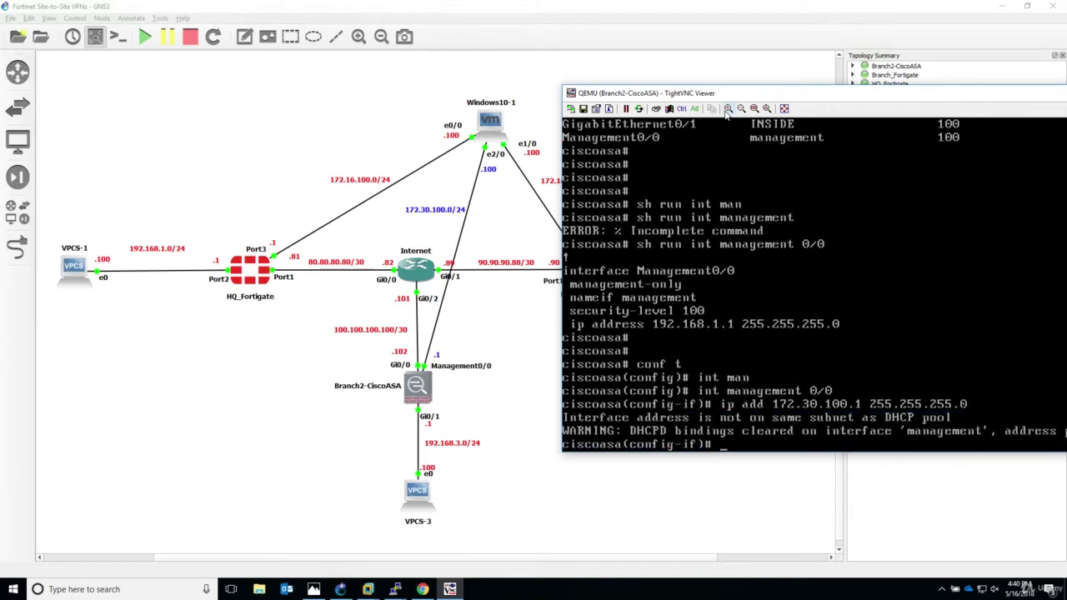
{"action": "type", "text": "end"}
{"action": "key", "text": "Return"}
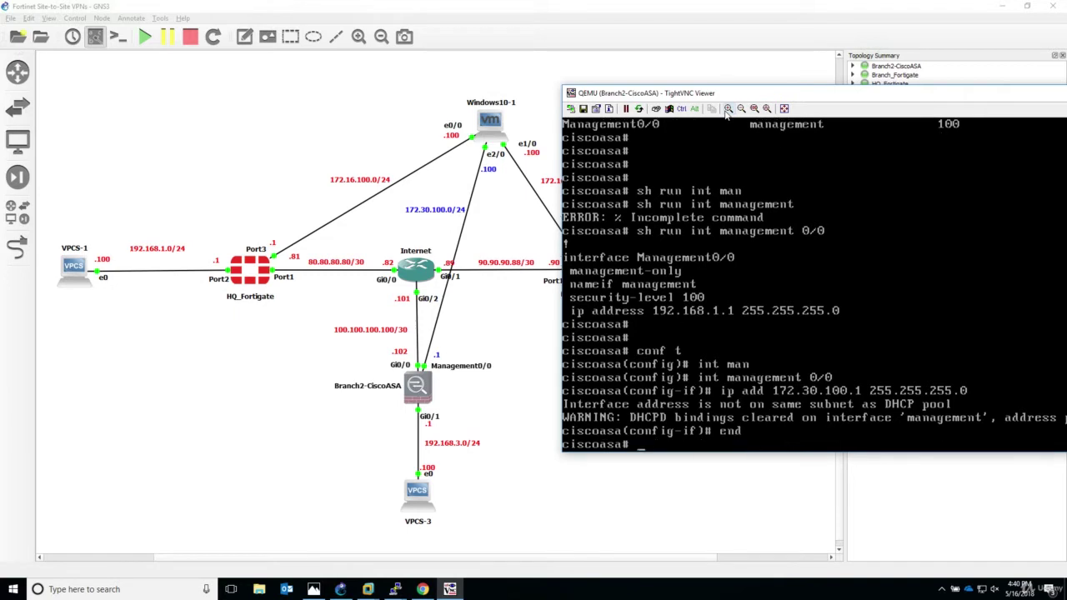
Save the ASA configuration and display the interface IP brief summary.
{"action": "type", "text": "write"}
{"action": "key", "text": "Return"}
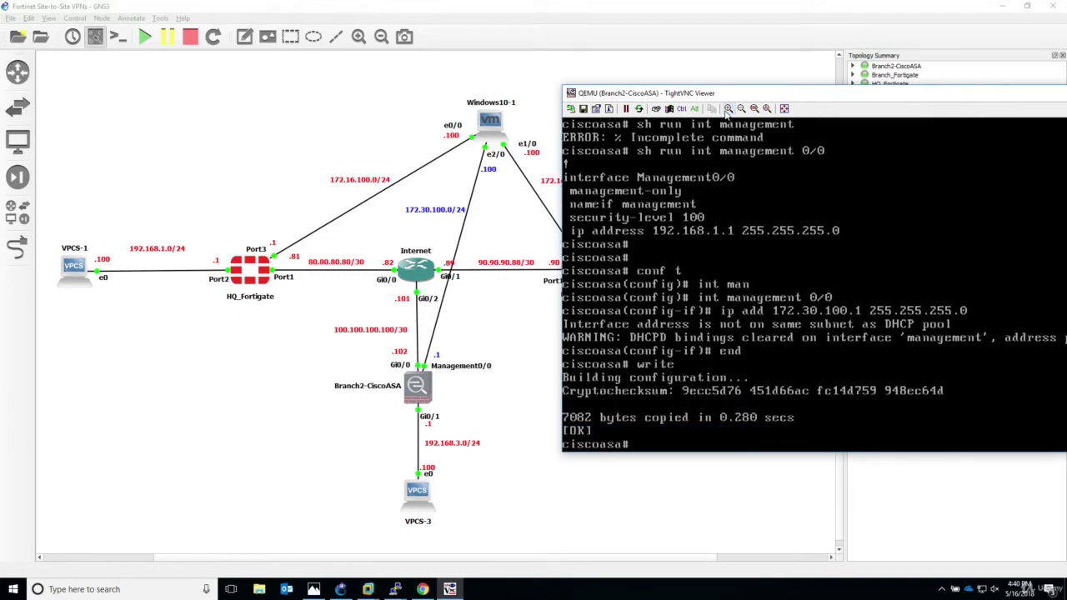
{"action": "type", "text": "sh int ip brief"}
{"action": "key", "text": "Return"}
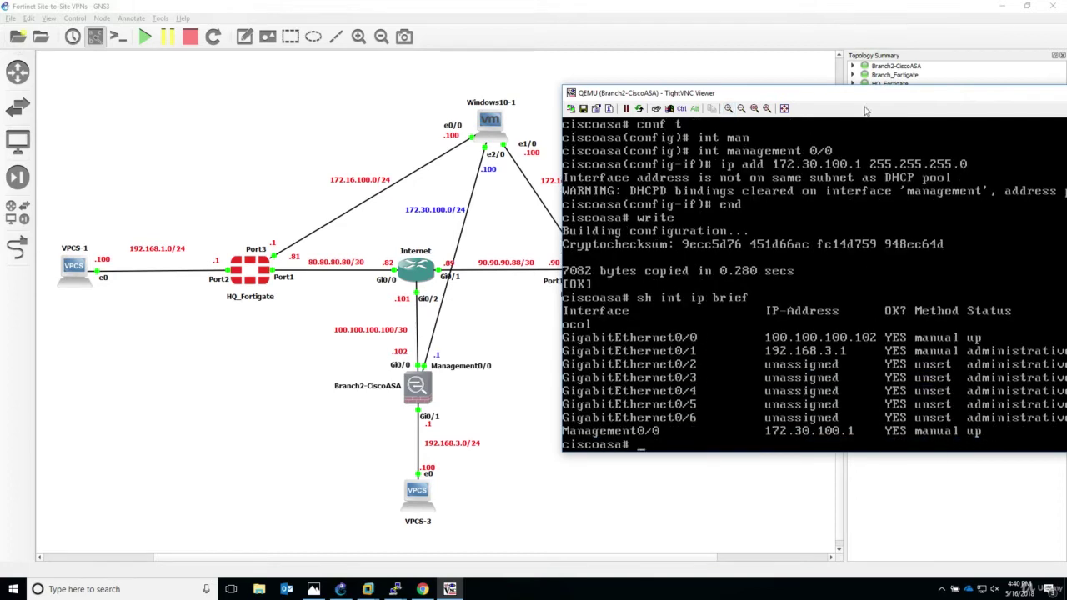
{"action": "left_click_drag", "start_coordinate": [872, 101], "coordinate": [740, 98]}
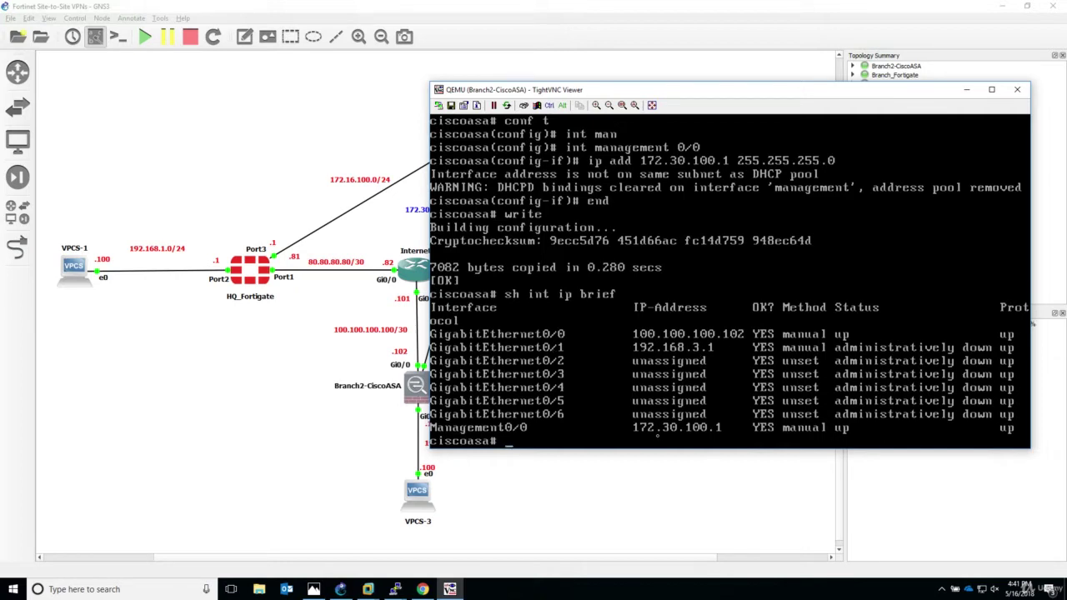
Enable GigabitEthernet0/1 with no shutdown.
{"action": "type", "text": "t"}
{"action": "key", "text": "Return"}
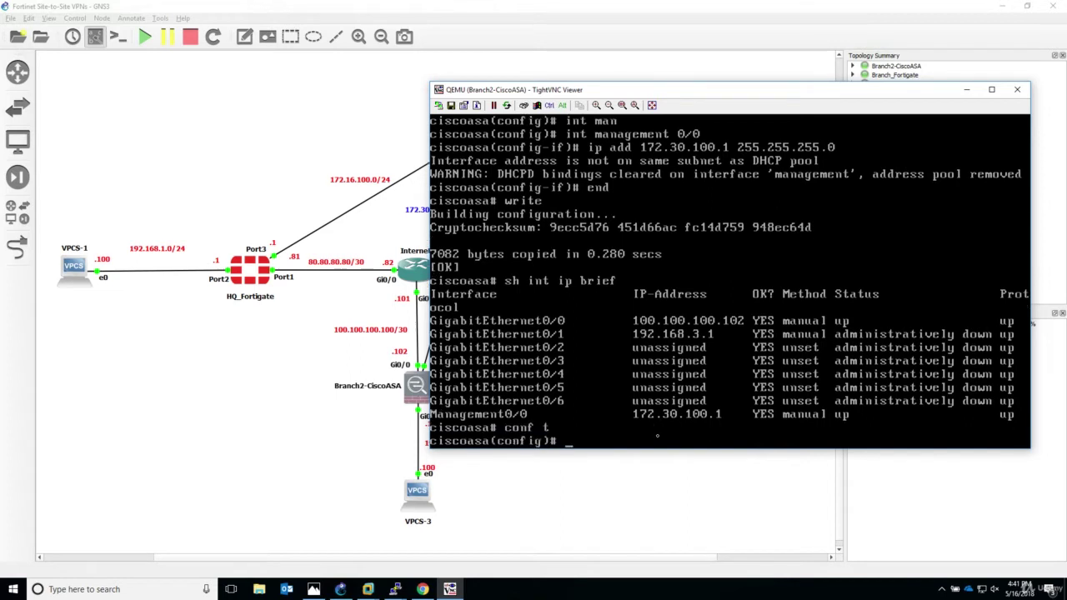
{"action": "type", "text": "int gi 0/1"}
{"action": "key", "text": "Return"}
{"action": "type", "text": "no shu"}
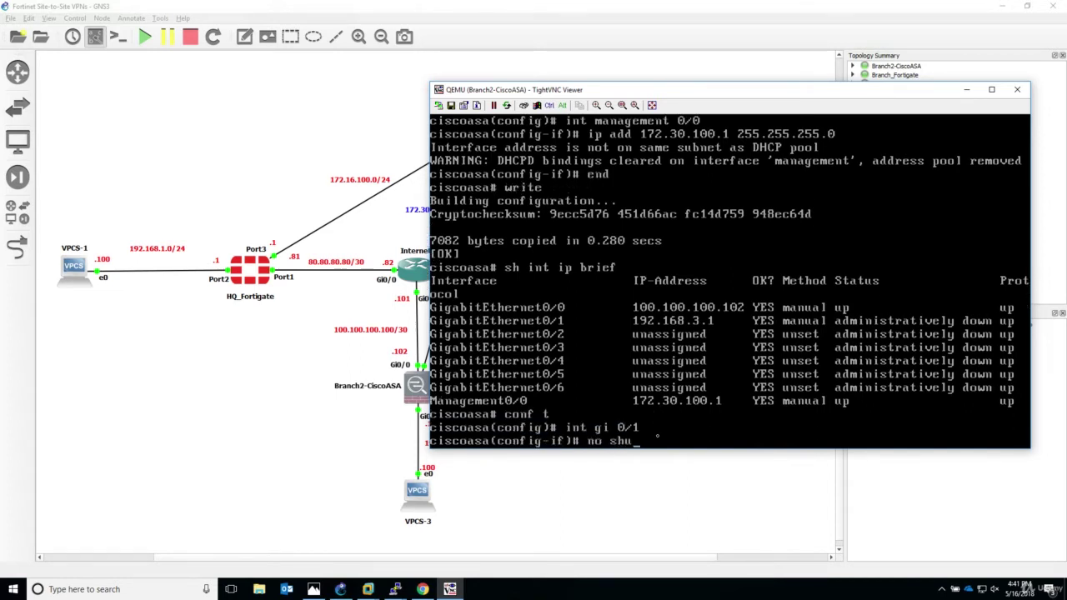
{"action": "key", "text": "Return"}
{"action": "type", "text": "end"}
{"action": "key", "text": "Return"}
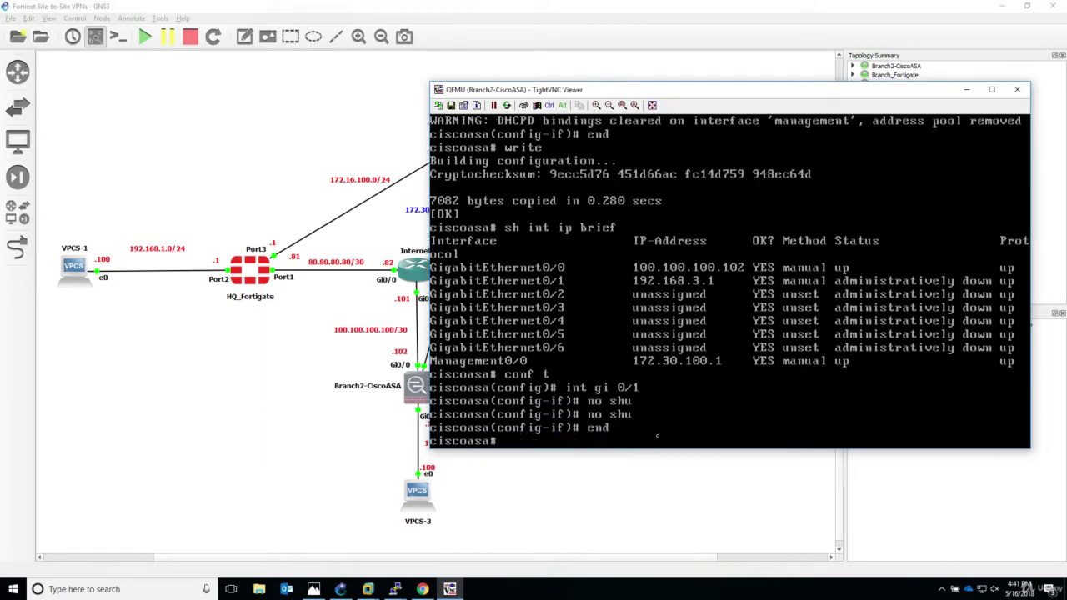
Rerun show interface ip brief to confirm 100.100.100.102, 192.168.3.1 and 172.30.100.1 are up.
{"action": "key", "text": "Return"}
{"action": "key", "text": "Return"}
{"action": "key", "text": "Up"}
{"action": "key", "text": "Up"}
{"action": "key", "text": "Up"}
{"action": "key", "text": "Up"}
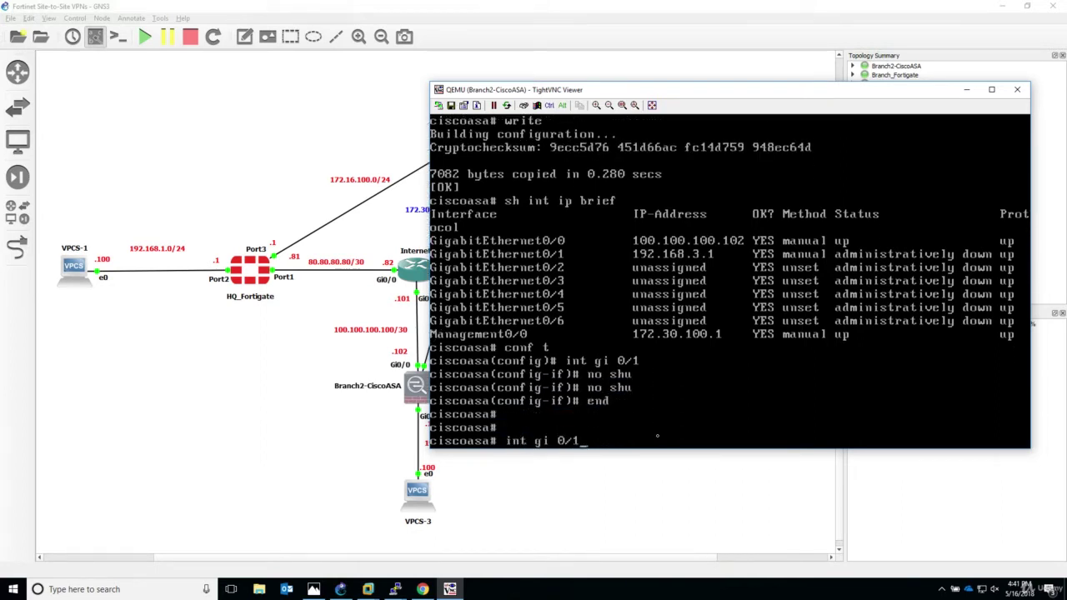
{"action": "key", "text": "Return"}
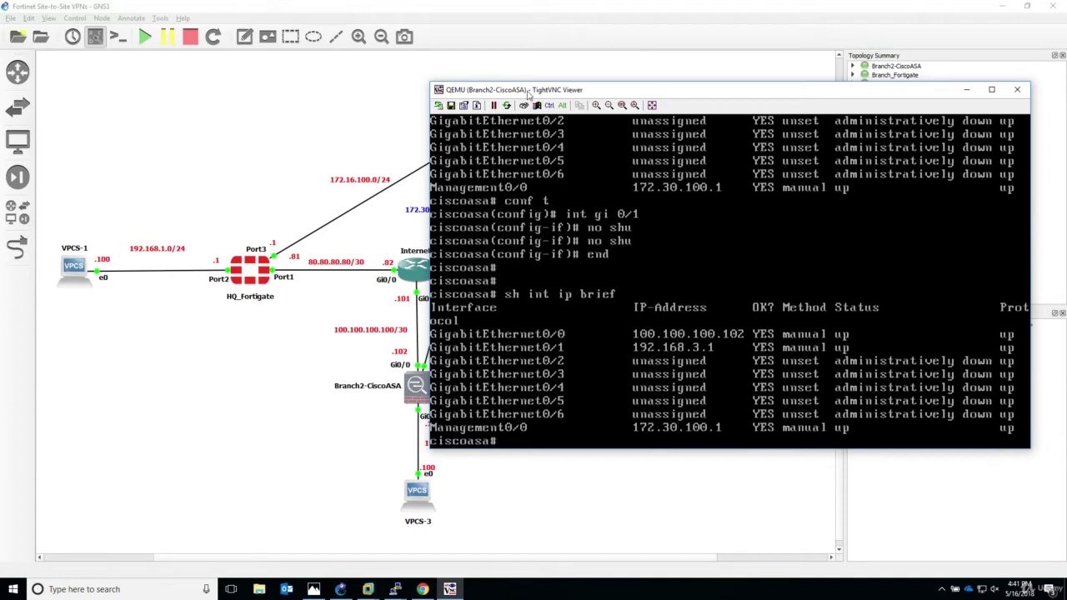
{"action": "left_click_drag", "start_coordinate": [599, 92], "coordinate": [765, 110]}
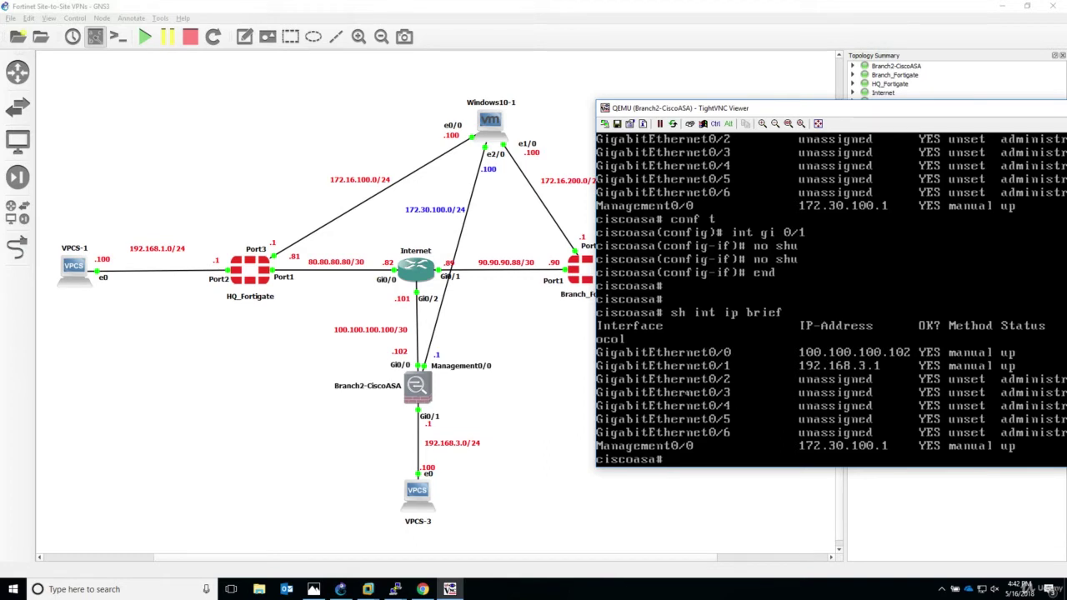
Create a local admin user with a password and privilege level 15.
{"action": "type", "text": "conf t"}
{"action": "key", "text": "Return"}
{"action": "type", "text": "user"}
{"action": "key", "text": "Tab"}
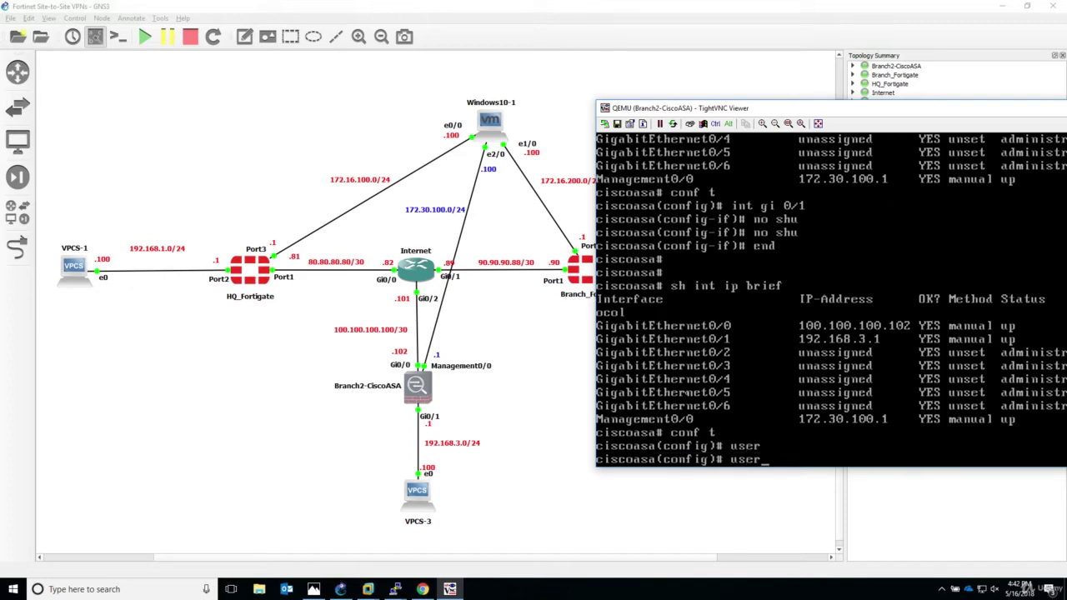
{"action": "type", "text": "n"}
{"action": "key", "text": "Tab"}
{"action": "type", "text": "cisco pass"}
{"action": "key", "text": "Tab"}
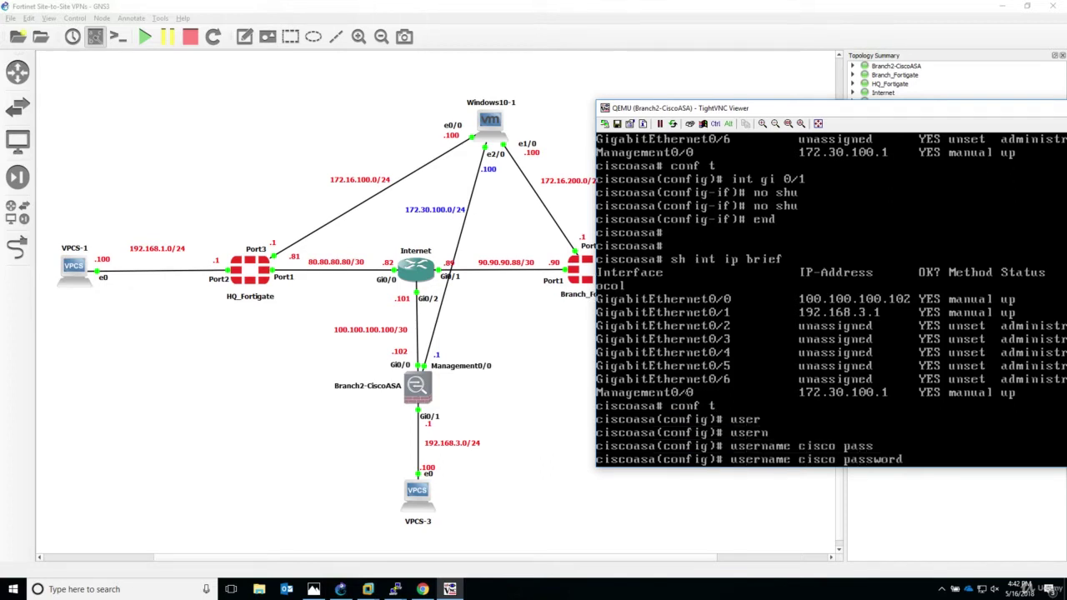
{"action": "type", "text": "cisco pri"}
{"action": "key", "text": "Tab"}
{"action": "type", "text": "15"}
{"action": "key", "text": "Return"}
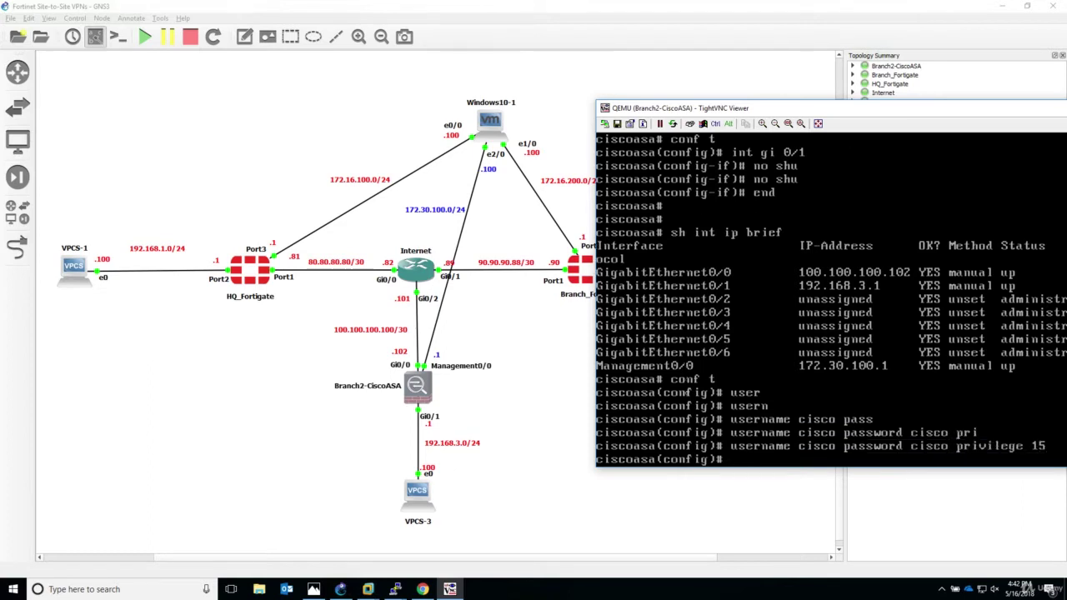
{"action": "key", "text": "Return"}
{"action": "key", "text": "Return"}
Turn on the ASA's HTTP server with http server enable.
{"action": "type", "text": "htt"}
{"action": "key", "text": "Tab"}
{"action": "type", "text": "ser"}
{"action": "key", "text": "Tab"}
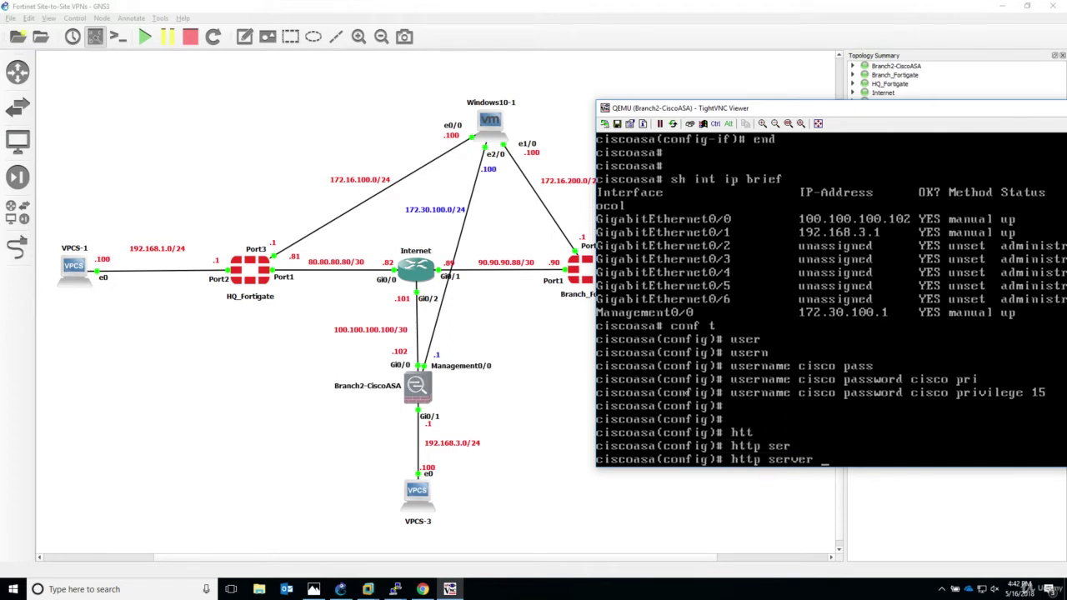
{"action": "type", "text": "en"}
{"action": "key", "text": "Tab"}
{"action": "key", "text": "Return"}
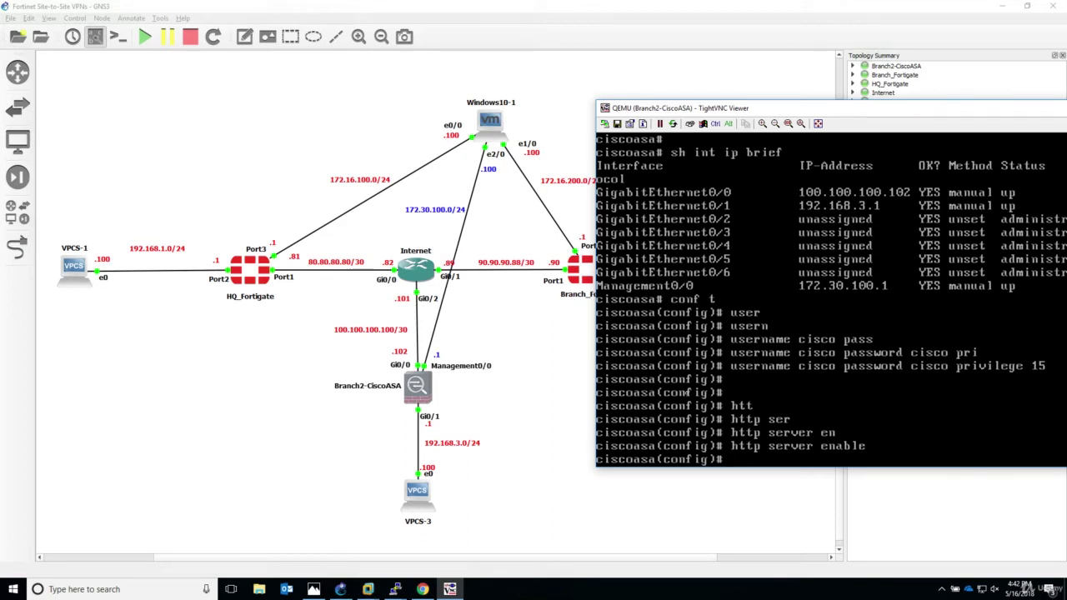
{"action": "type", "text": "http"}
{"action": "key", "text": "Tab"}
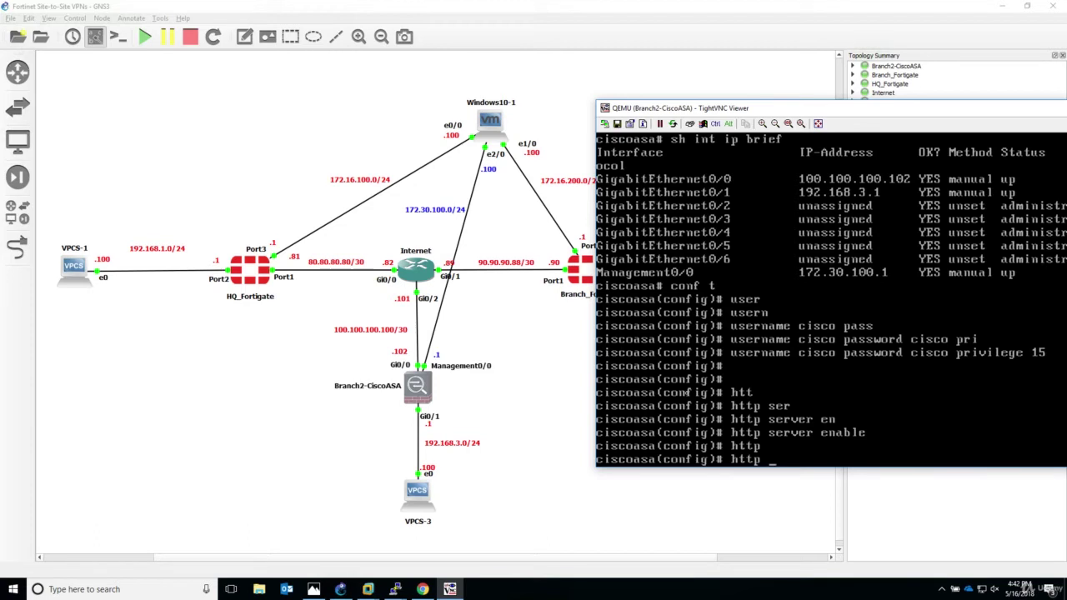
On the ASA, allow HTTP management from any host with 'http 0.0.0.0 0.0.0.0 management'.
{"action": "type", "text": "?"}
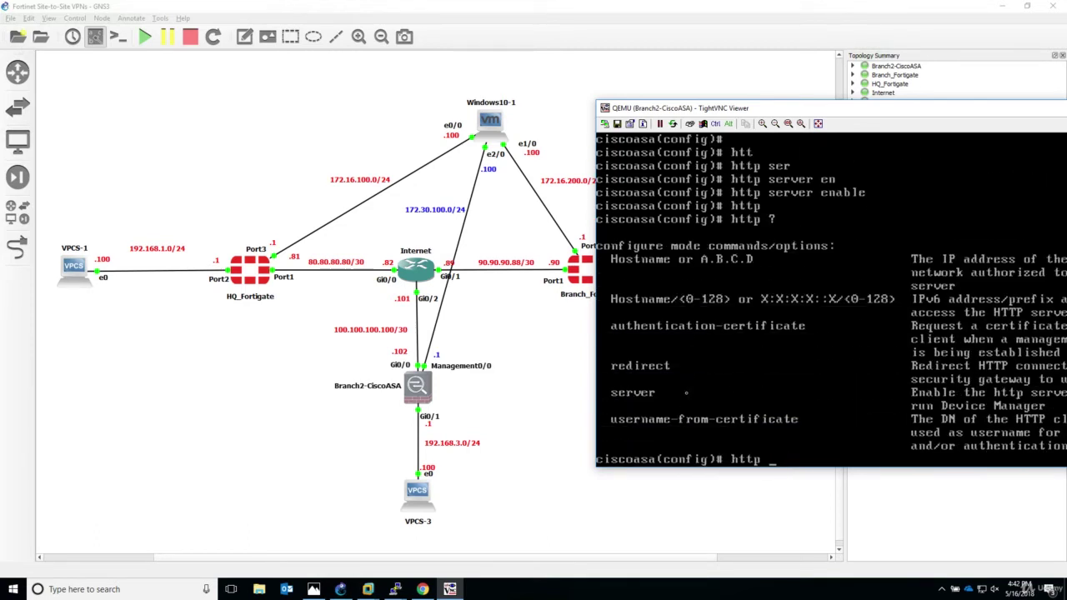
{"action": "left_click_drag", "start_coordinate": [810, 111], "coordinate": [582, 105]}
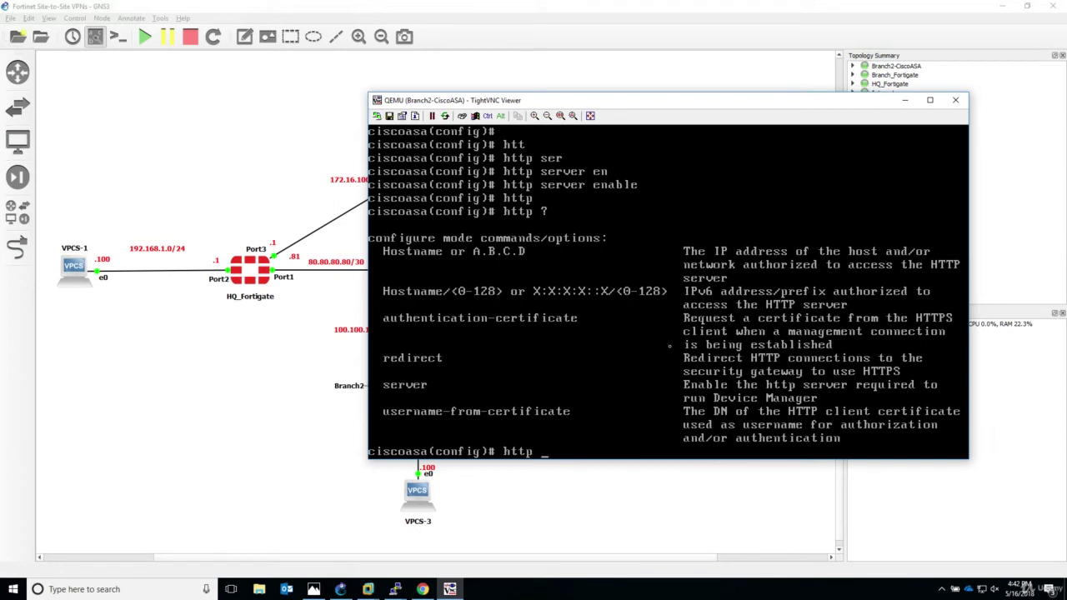
{"action": "type", "text": "0.0.0.00.0.0.0 "}
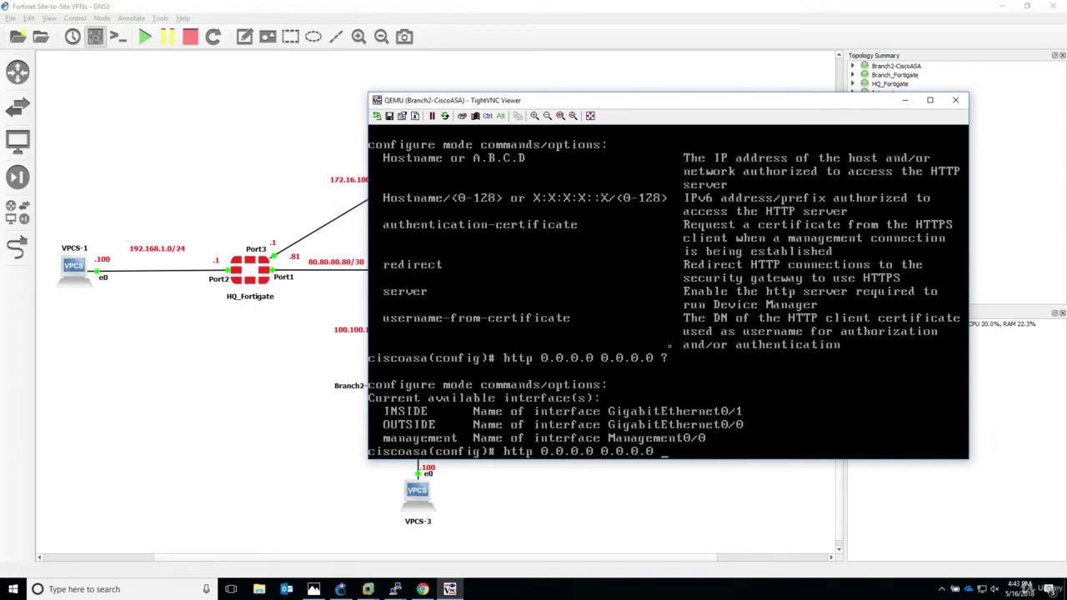
{"action": "type", "text": "?m"}
{"action": "key", "text": "Tab"}
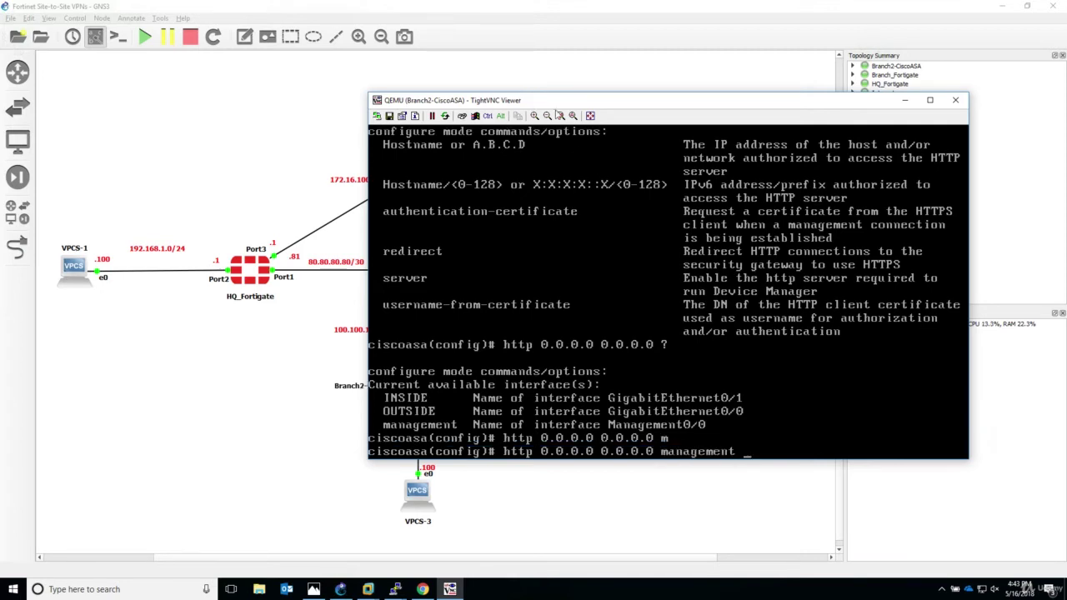
{"action": "left_click_drag", "start_coordinate": [517, 100], "coordinate": [766, 166]}
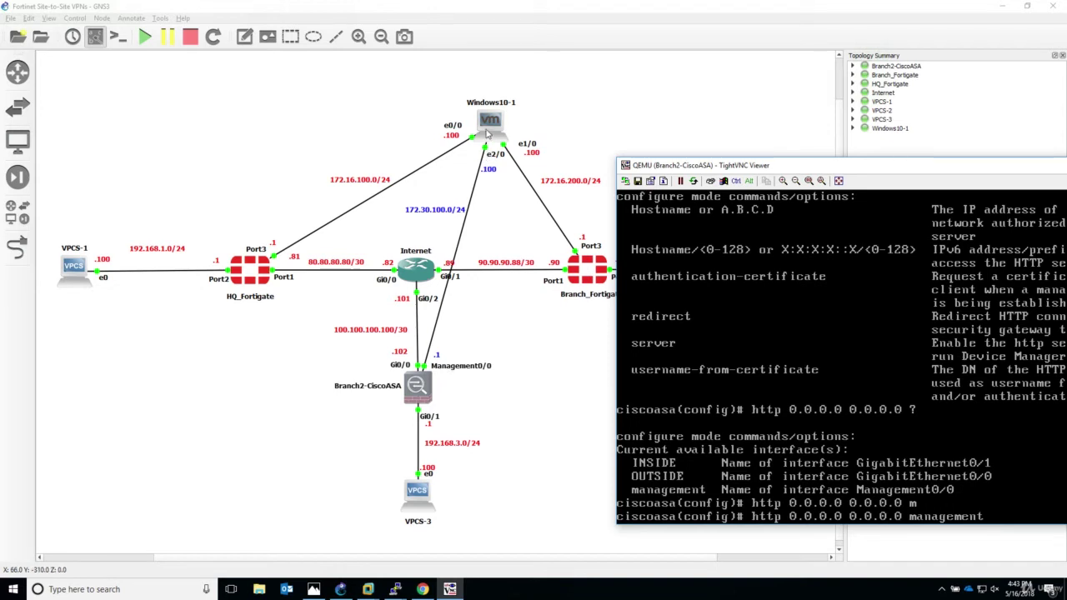
{"action": "left_click_drag", "start_coordinate": [790, 164], "coordinate": [726, 98]}
{"action": "key", "text": "Return"}
Leave configuration mode and save the ASA running configuration with write.
{"action": "type", "text": "end"}
{"action": "key", "text": "Return"}
{"action": "type", "text": "wr"}
{"action": "key", "text": "Tab"}
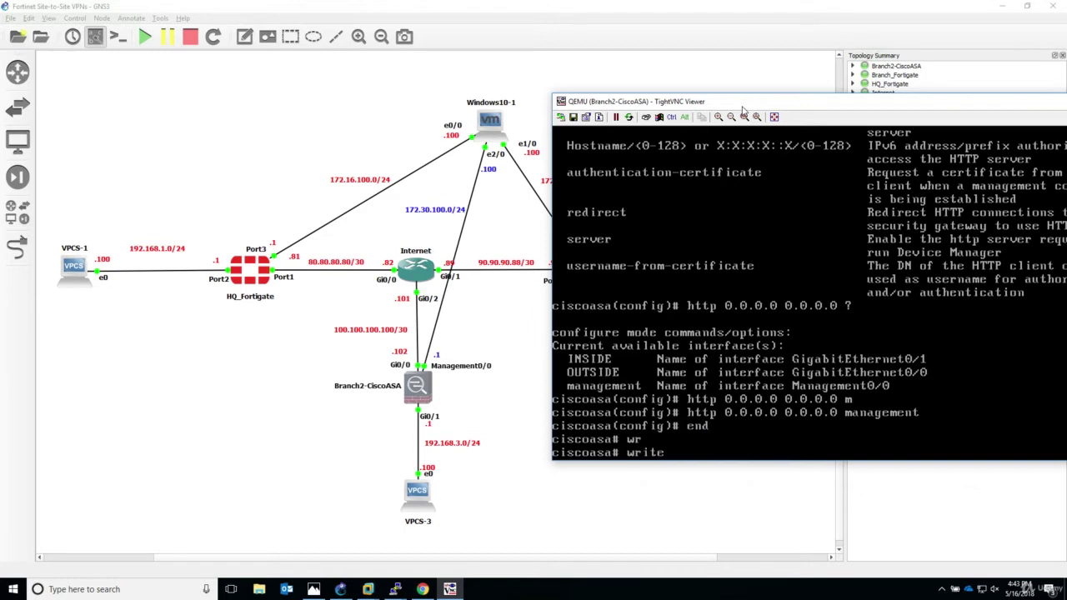
{"action": "key", "text": "Return"}
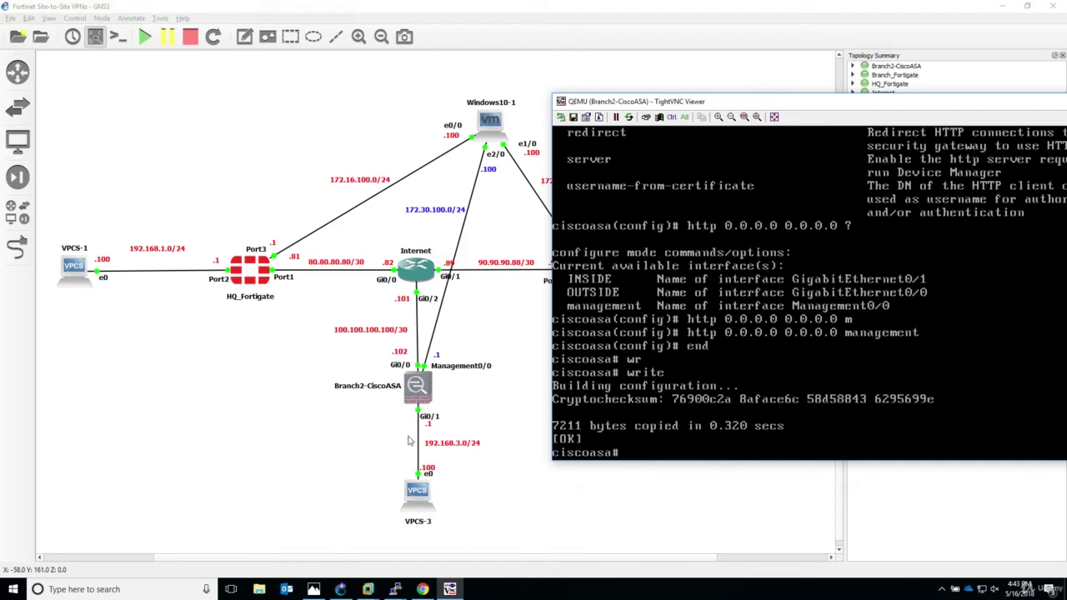
In the Windows 10 VM, run ipconfig to list 172.16.100.100 and 172.16.200.100, then open Network and Sharing Center.
{"action": "mouse_move", "coordinate": [371, 590]}
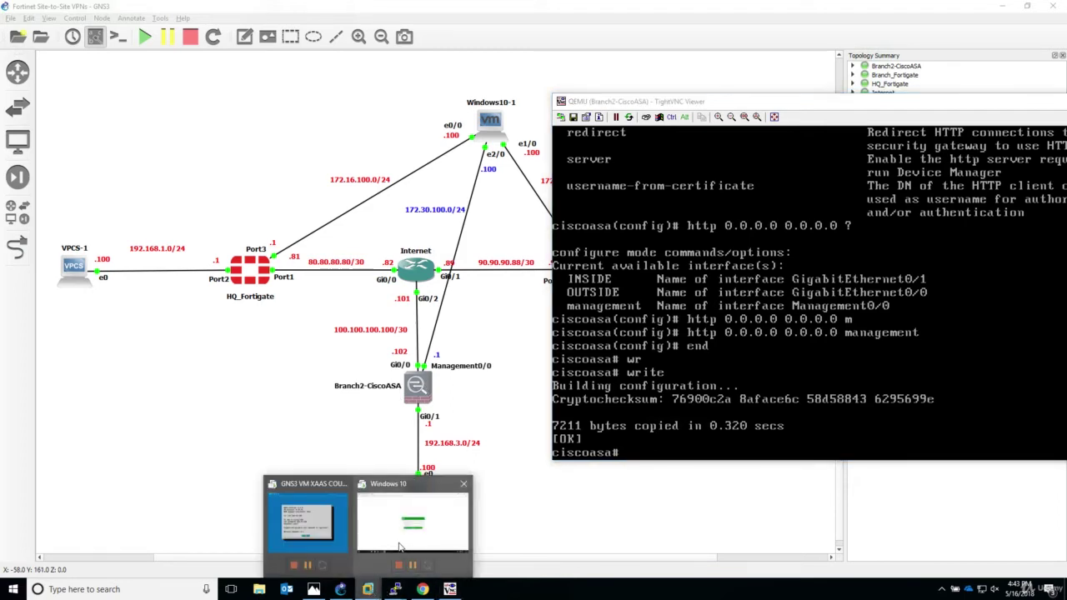
{"action": "left_click", "coordinate": [413, 521]}
{"action": "left_click", "coordinate": [1004, 60]}
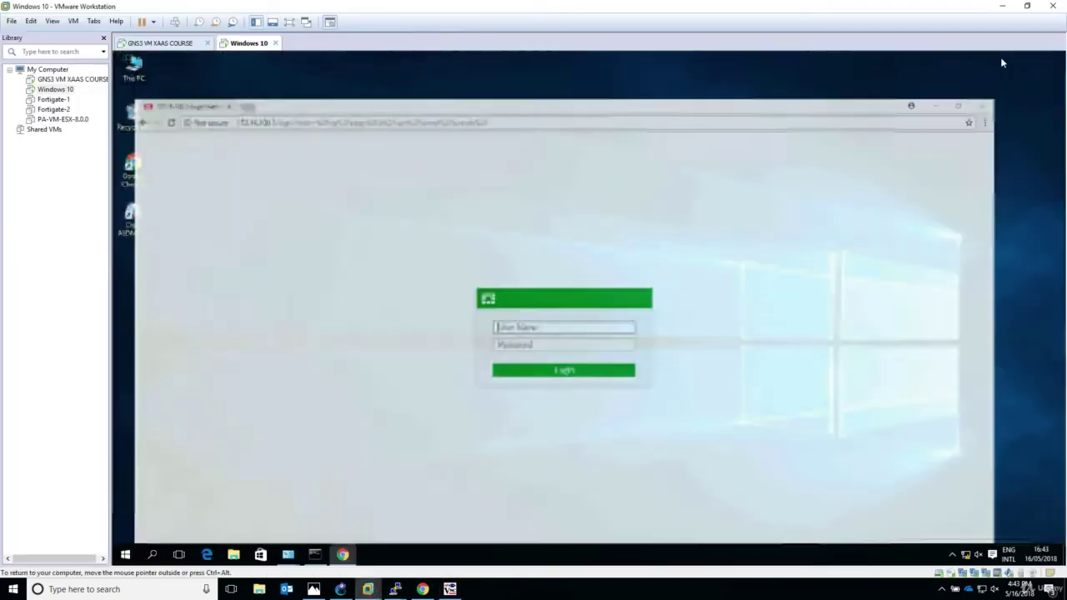
{"action": "left_click", "coordinate": [315, 555]}
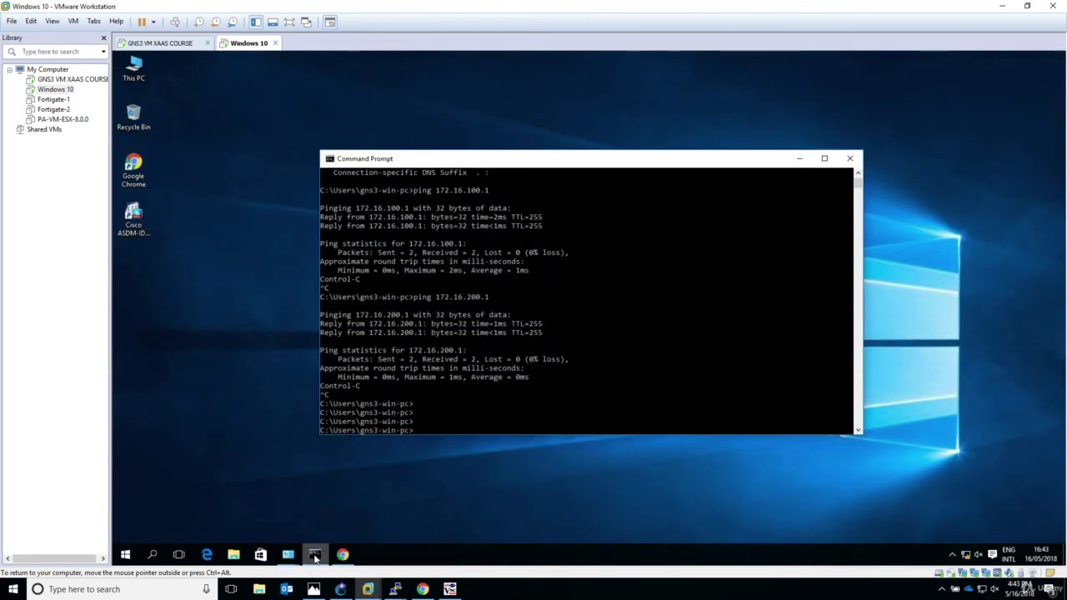
{"action": "key", "text": "Return"}
{"action": "key", "text": "Return"}
{"action": "key", "text": "Return"}
{"action": "type", "text": "ipconfig"}
{"action": "key", "text": "Return"}
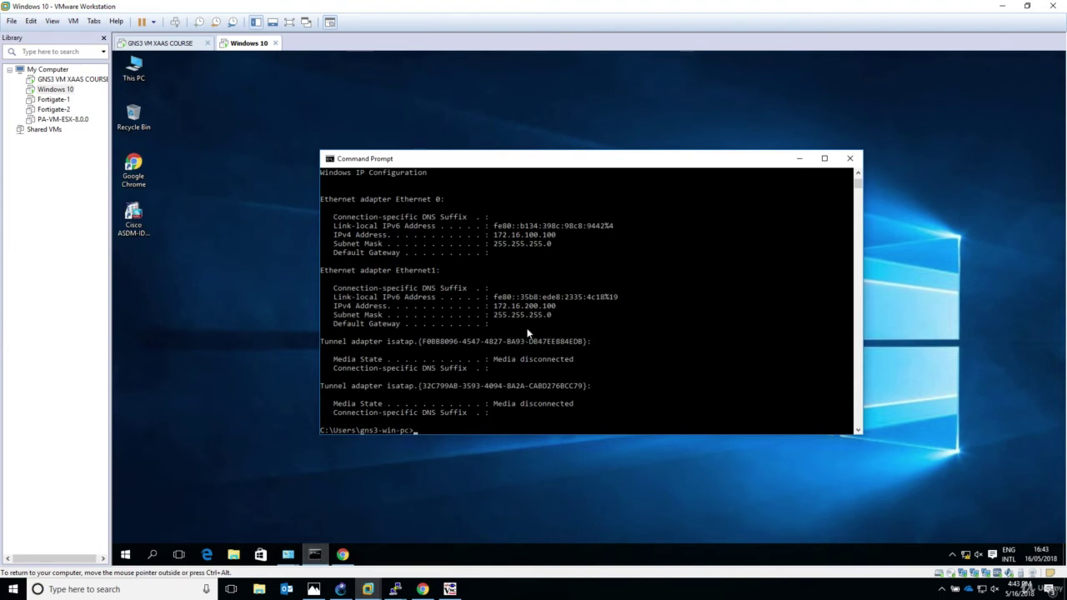
{"action": "right_click", "coordinate": [968, 555]}
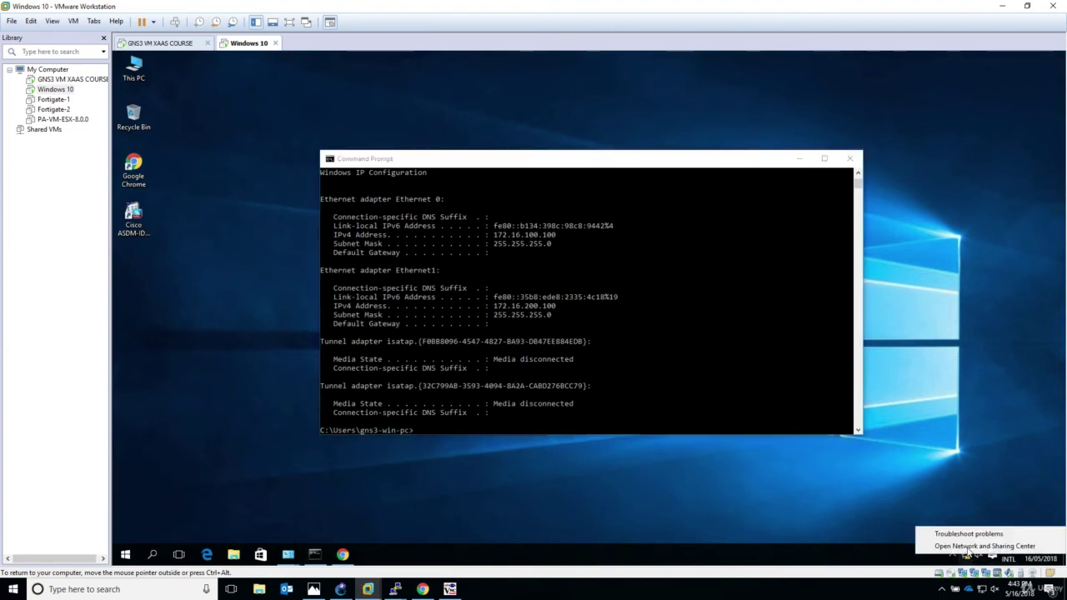
{"action": "key", "text": "Escape"}
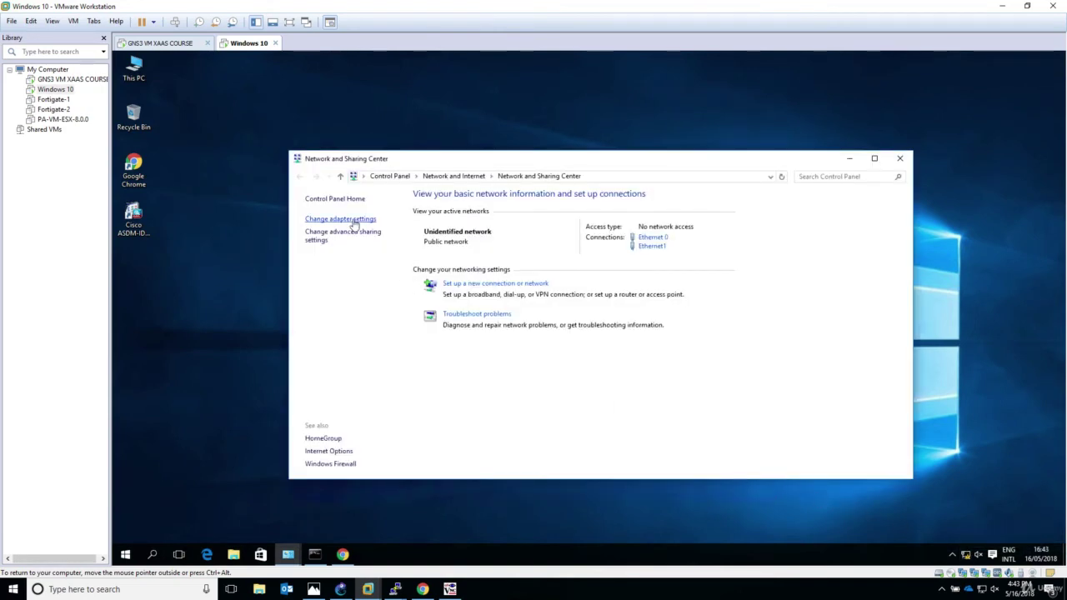
Enable the disabled Ethernet2 adapter in Network Connections and open its Properties.
{"action": "left_click", "coordinate": [353, 220]}
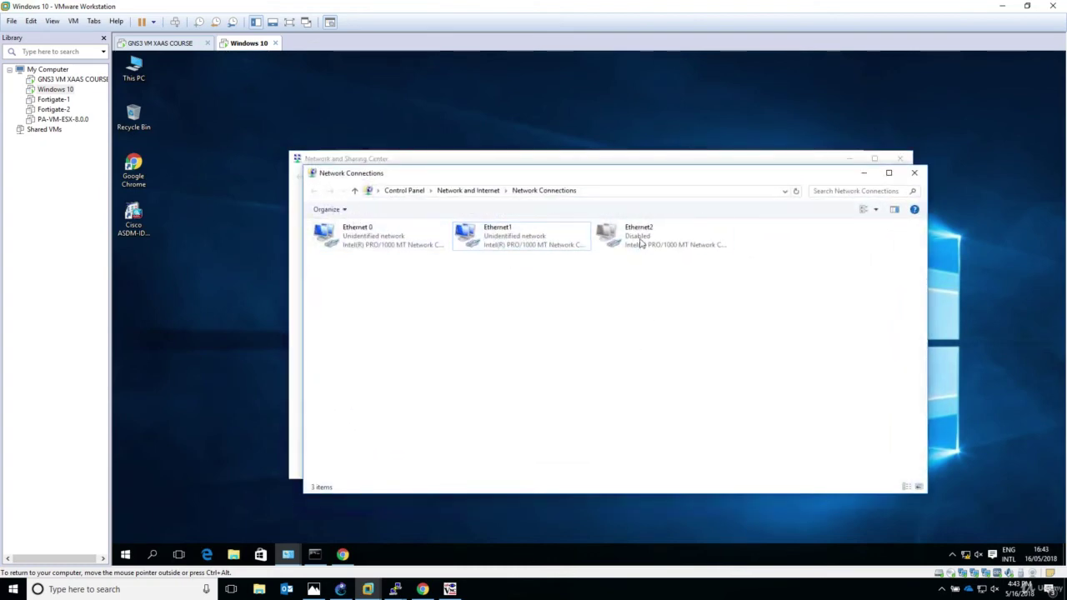
{"action": "left_click", "coordinate": [640, 240]}
{"action": "right_click", "coordinate": [639, 237]}
{"action": "left_click", "coordinate": [662, 243]}
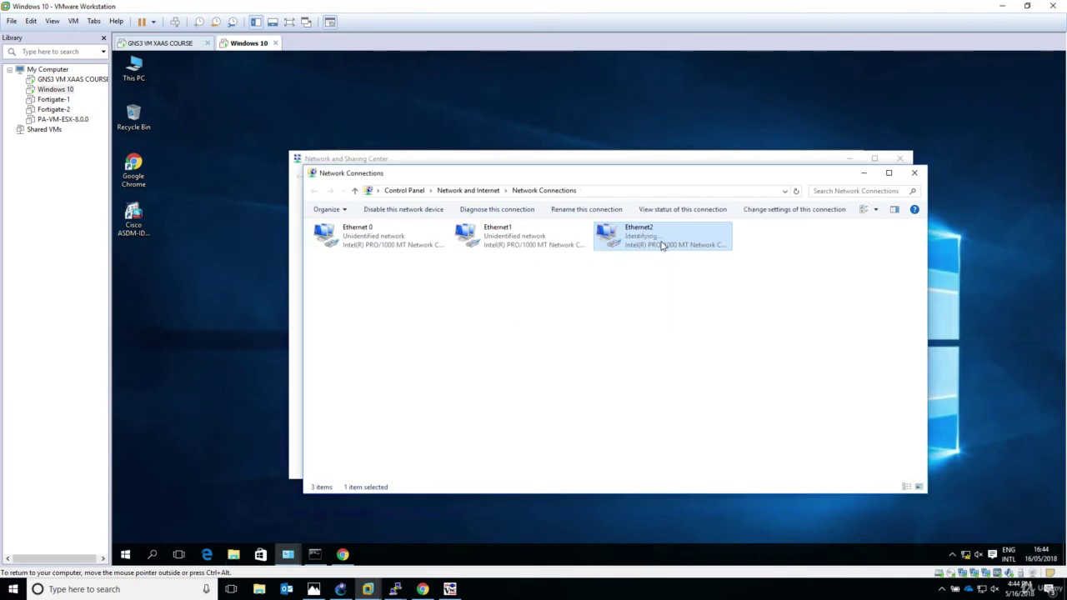
{"action": "right_click", "coordinate": [657, 241]}
{"action": "left_click", "coordinate": [656, 240]}
{"action": "right_click", "coordinate": [655, 239]}
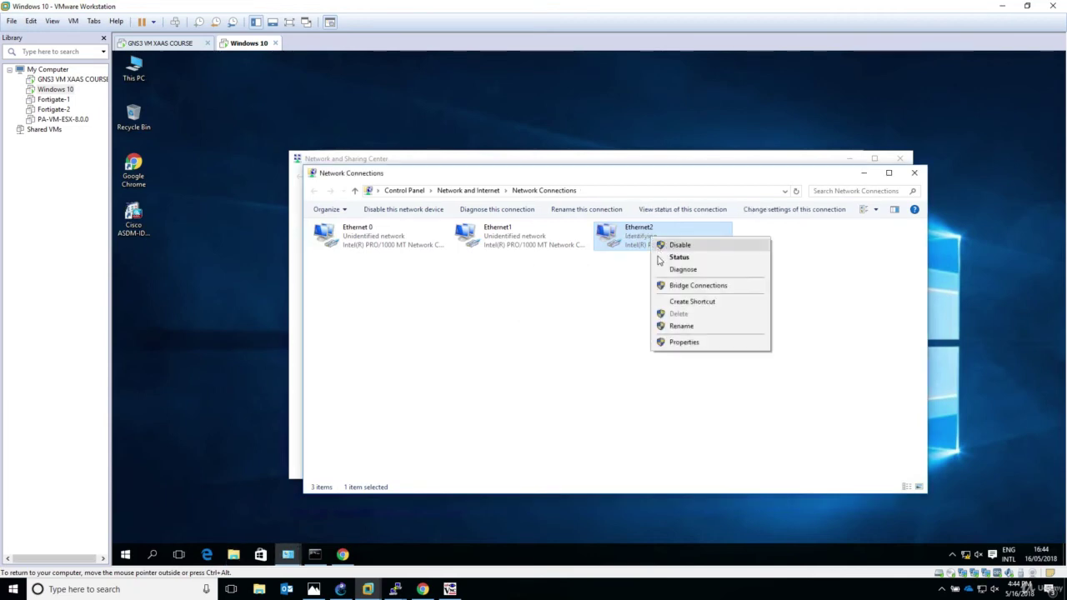
{"action": "left_click", "coordinate": [679, 346]}
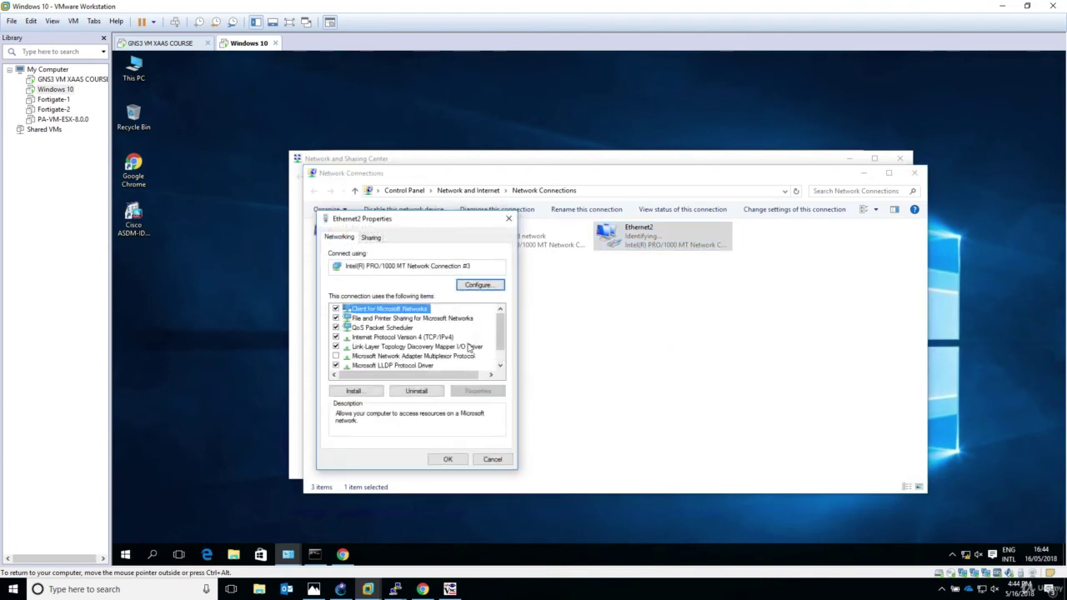
Open the IPv4 properties of the Ethernet2 adapter.
{"action": "left_click", "coordinate": [455, 338]}
{"action": "left_click", "coordinate": [477, 391]}
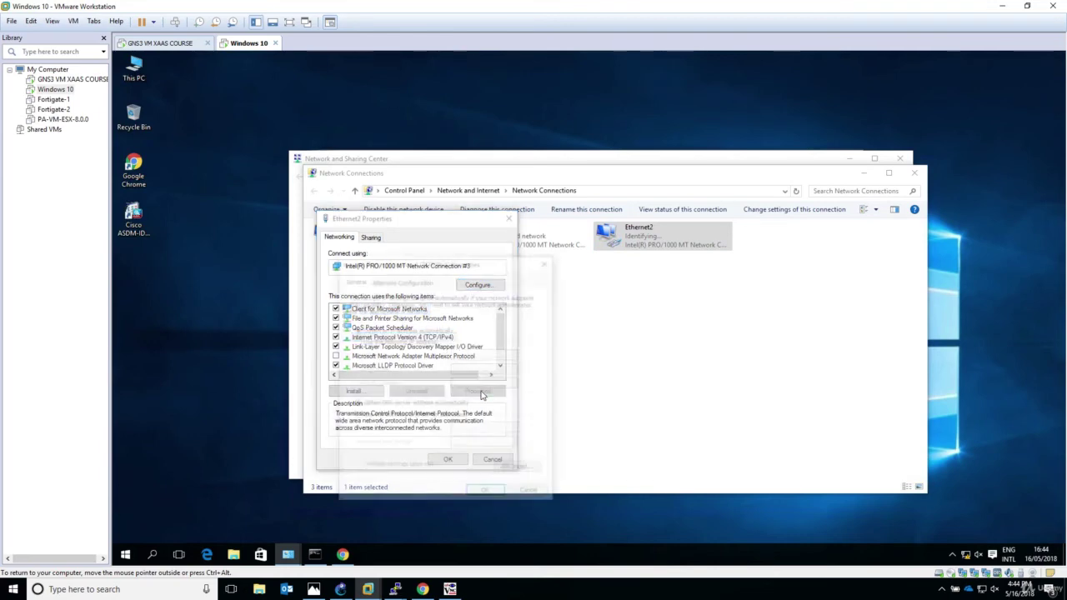
{"action": "left_click", "coordinate": [340, 590]}
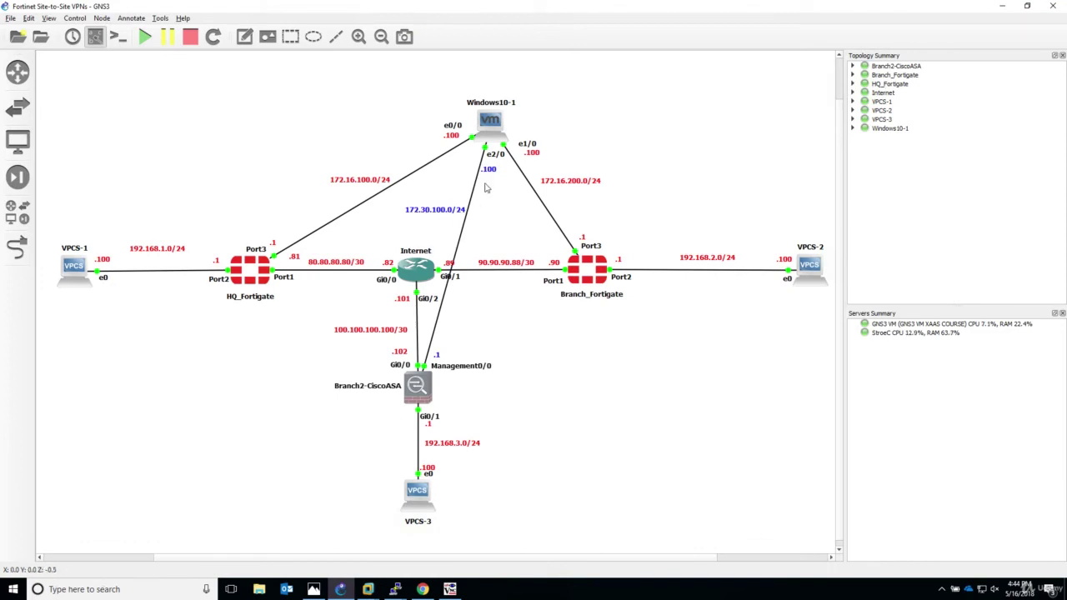
{"action": "left_click", "coordinate": [368, 589]}
{"action": "left_click", "coordinate": [409, 542]}
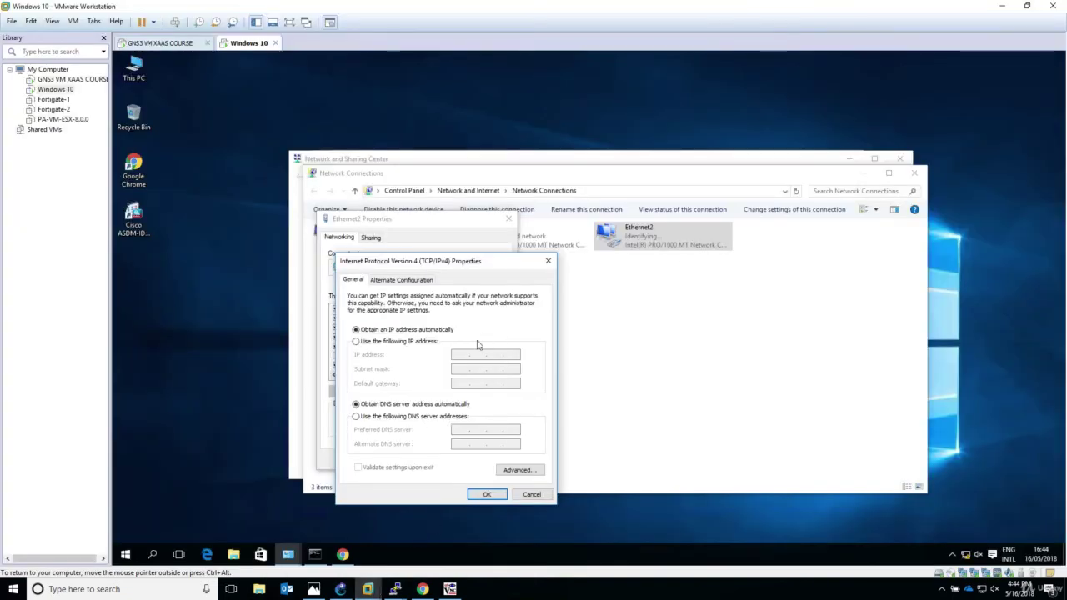
Give Ethernet2 static IP 172.30.100.100 with mask 255.255.255.0 and close the network windows.
{"action": "left_click", "coordinate": [424, 344]}
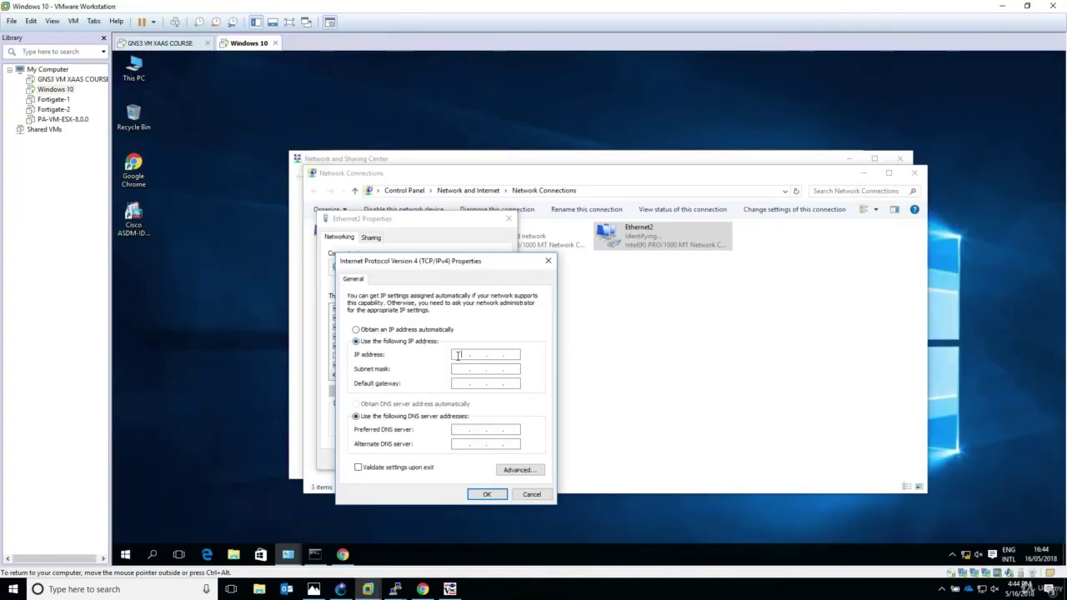
{"action": "left_click", "coordinate": [477, 355]}
{"action": "type", "text": "172 . "}
{"action": "type", "text": "39"}
{"action": "key", "text": "Tab"}
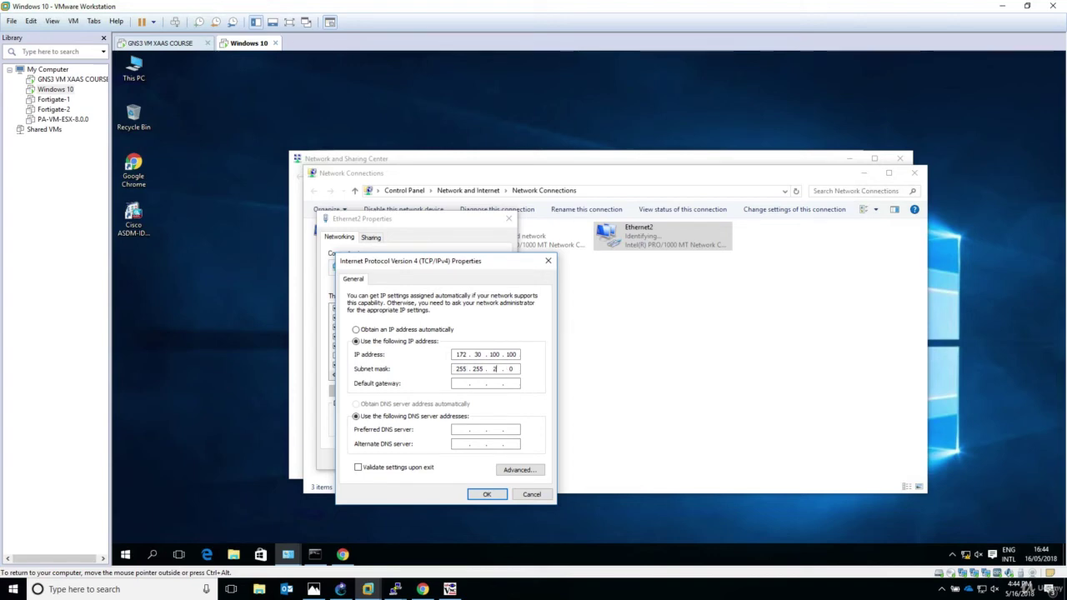
{"action": "left_click", "coordinate": [487, 495]}
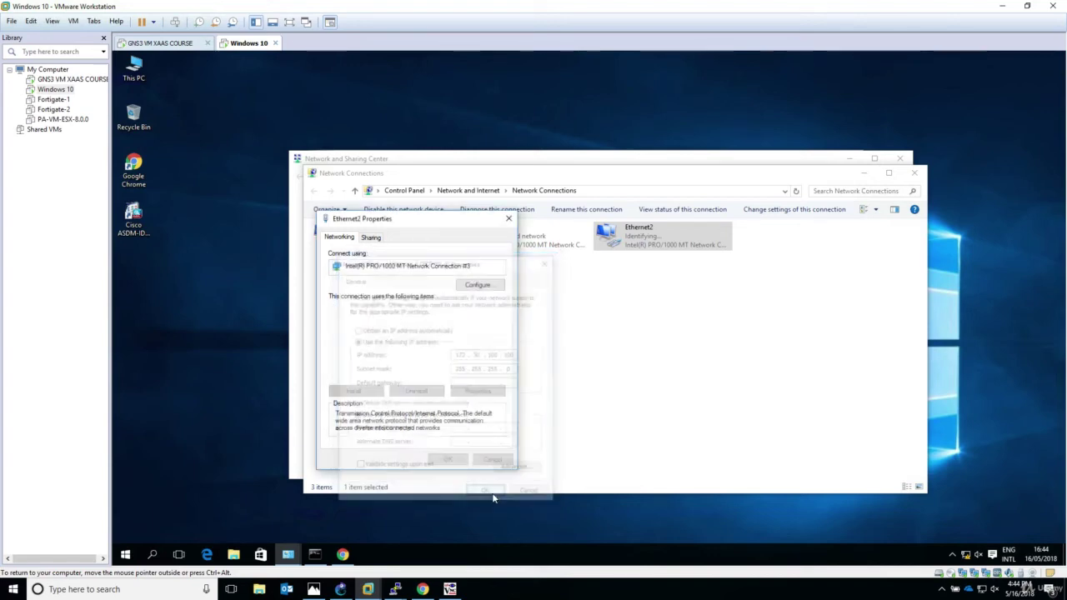
{"action": "left_click", "coordinate": [446, 460]}
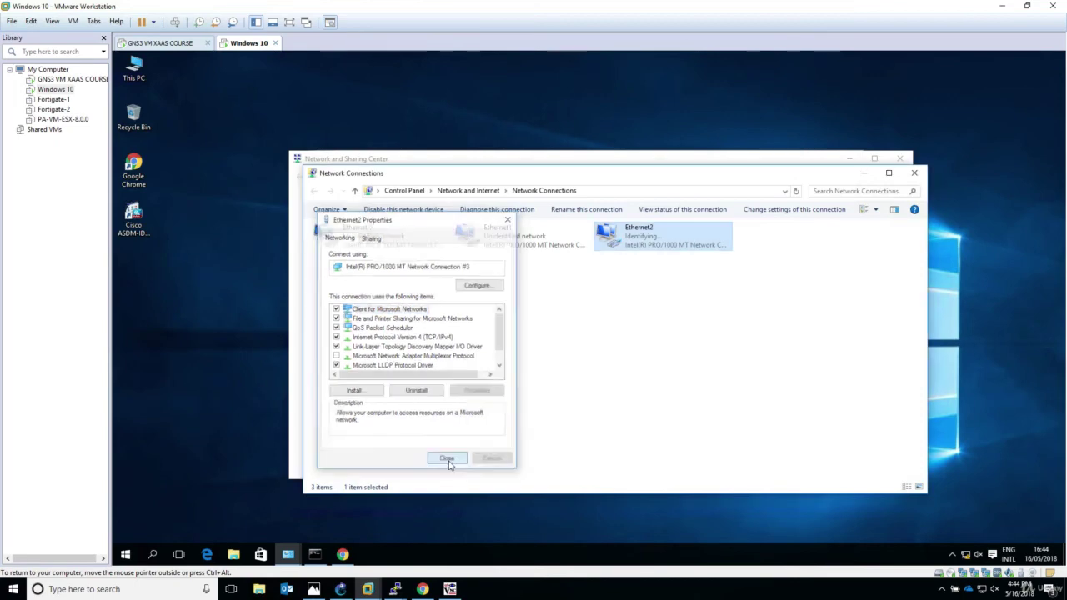
{"action": "left_click", "coordinate": [914, 173]}
Run ipconfig to confirm Ethernet2 now has 172.30.100.100.
{"action": "left_click", "coordinate": [900, 158]}
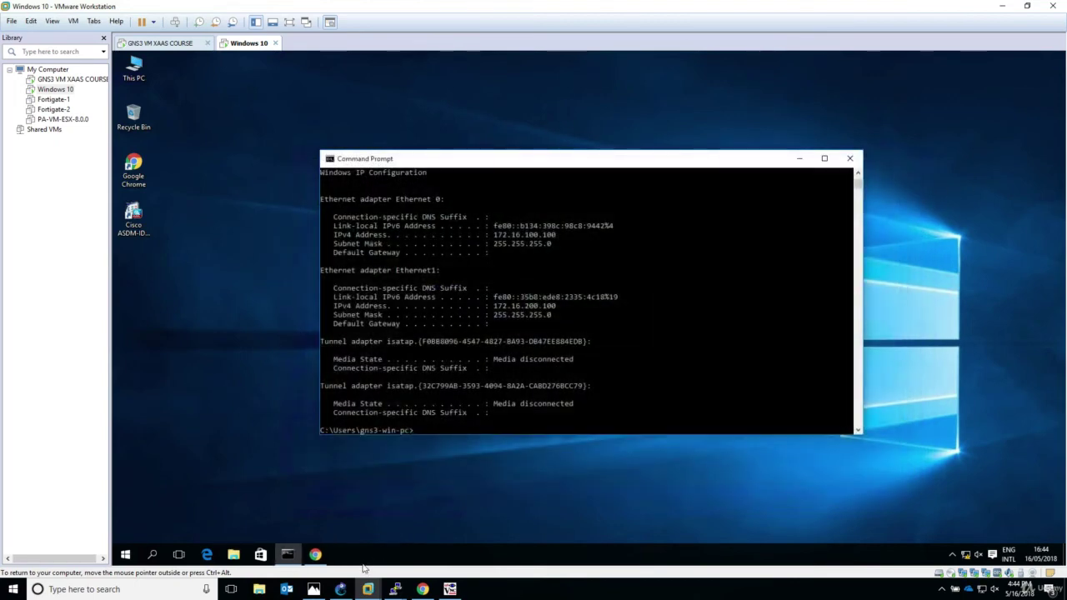
{"action": "left_click", "coordinate": [523, 409]}
{"action": "key", "text": "Return"}
{"action": "key", "text": "Return"}
{"action": "key", "text": "Return"}
{"action": "type", "text": "ipconfig"}
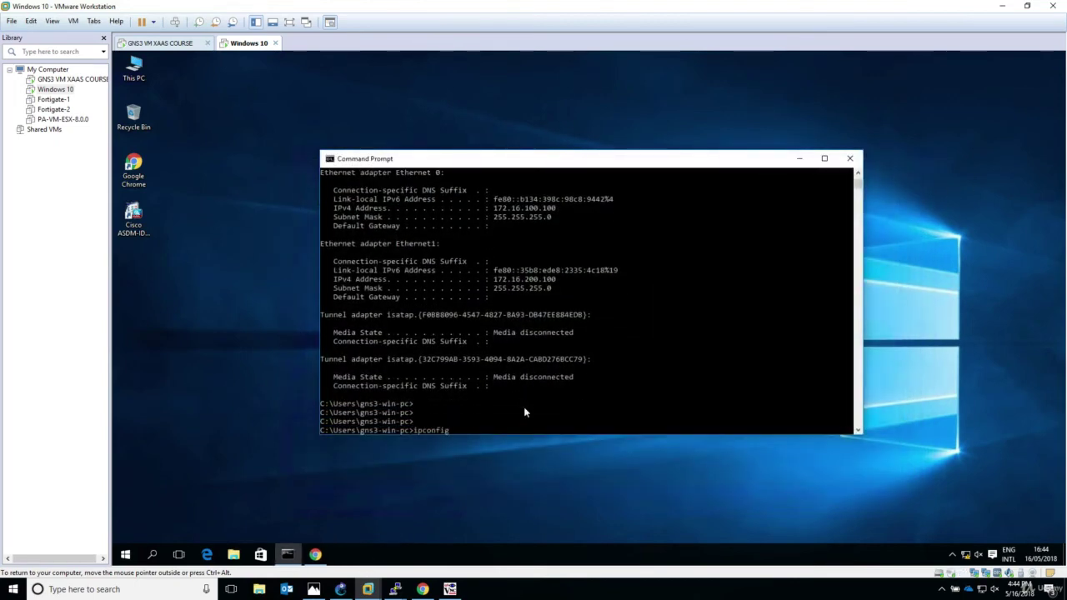
{"action": "key", "text": "Return"}
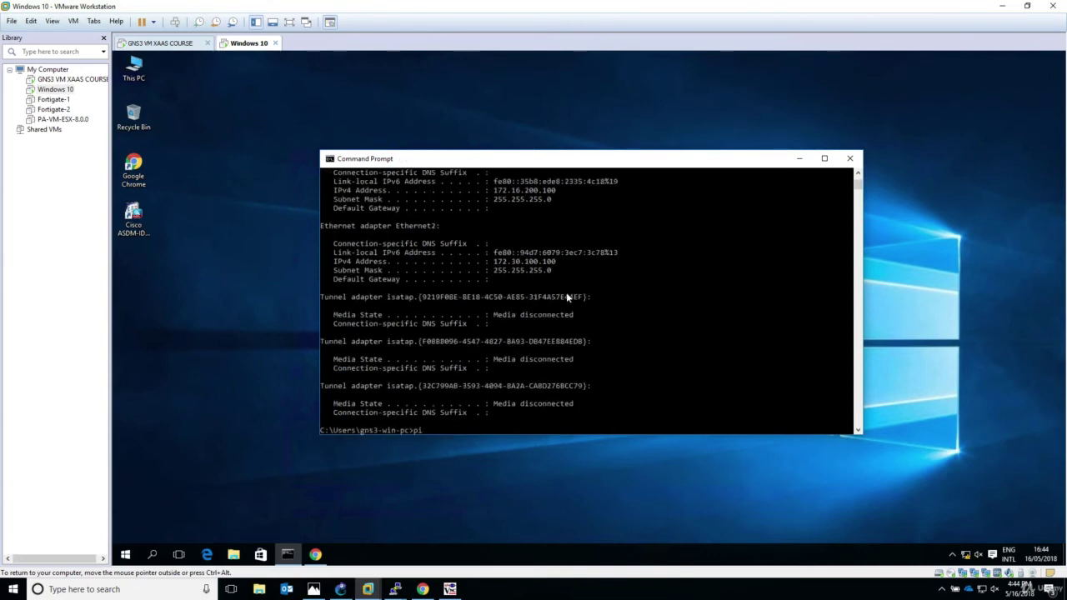
Ping the ASA management address 172.30.100.1 until it replies with 0% loss, then stop.
{"action": "type", "text": "ping 172.30.100.1"}
{"action": "key", "text": "Return"}
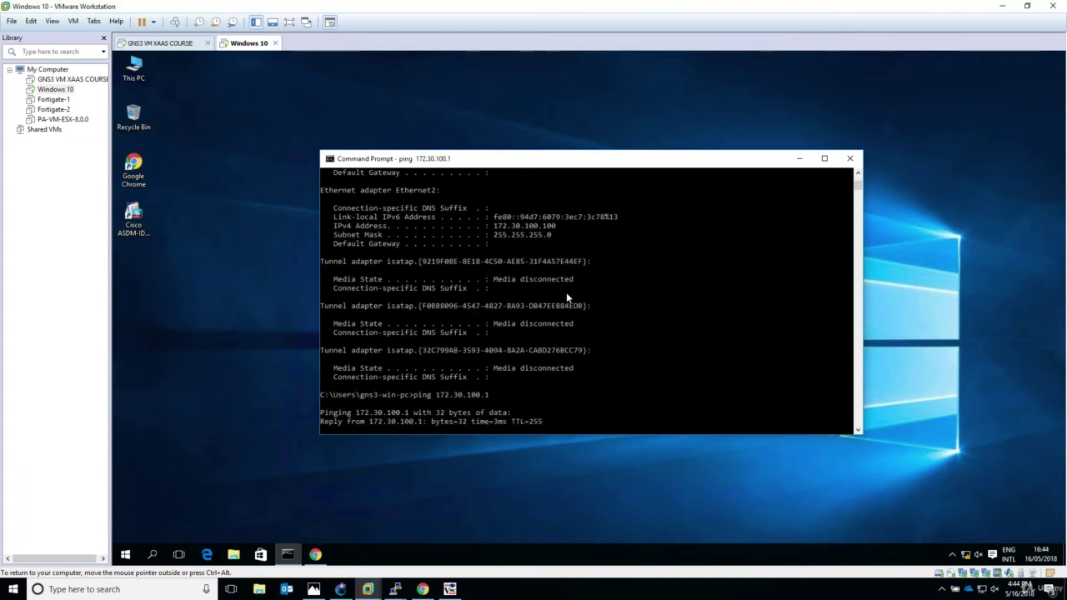
{"action": "key", "text": "ctrl+c"}
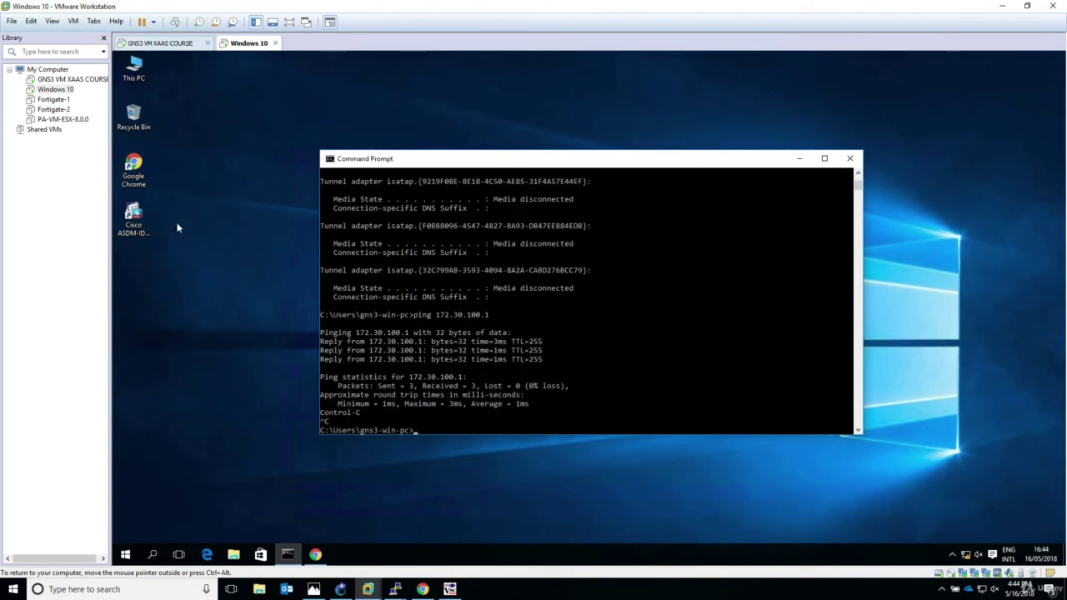
{"action": "left_click", "coordinate": [148, 226]}
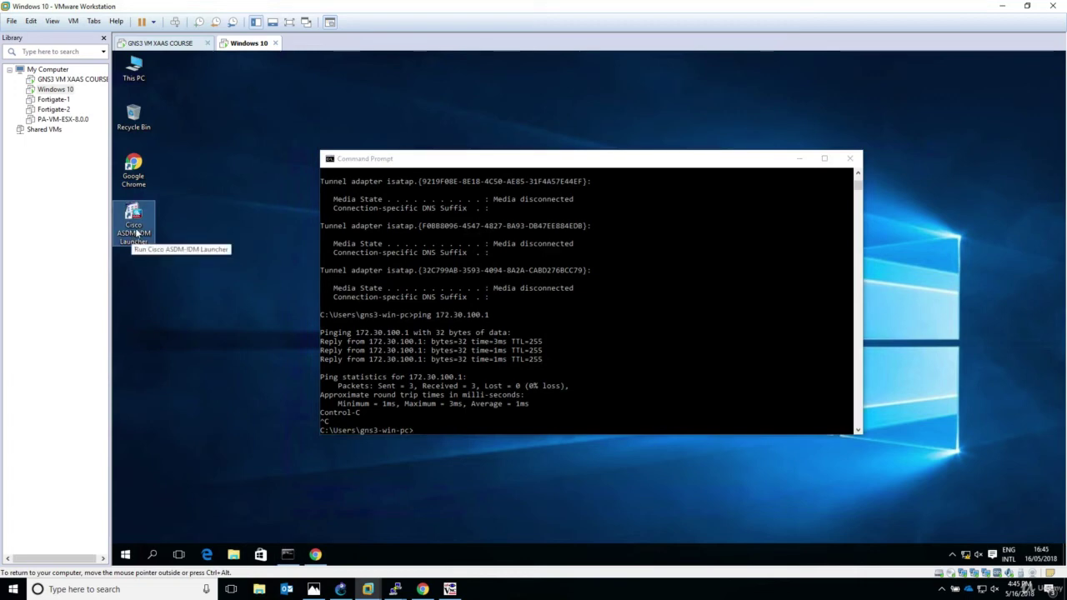
Launch Cisco ASDM-IDM Launcher for 172.30.100.1 with the saved username, then bring Chrome forward.
{"action": "double_click", "coordinate": [139, 230]}
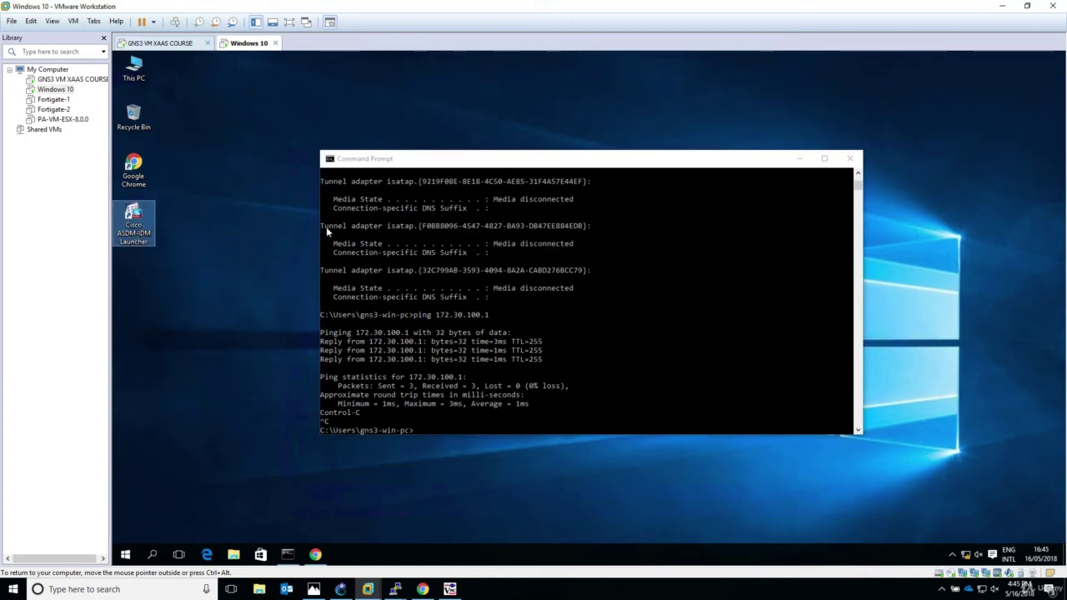
{"action": "left_click", "coordinate": [800, 159]}
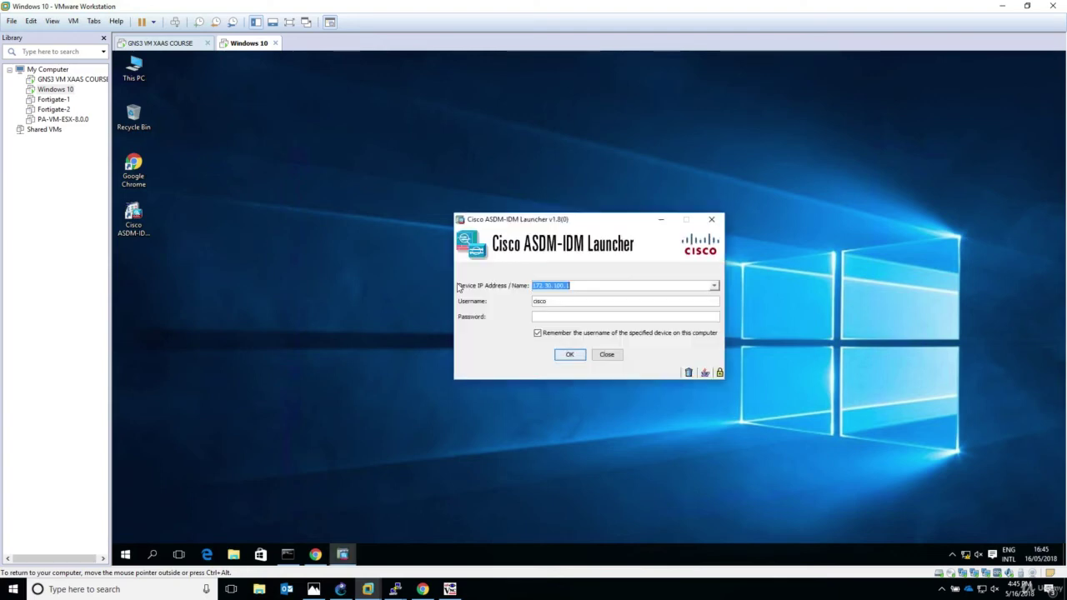
{"action": "left_click", "coordinate": [571, 286]}
{"action": "double_click", "coordinate": [555, 302]}
{"action": "left_click", "coordinate": [554, 316]}
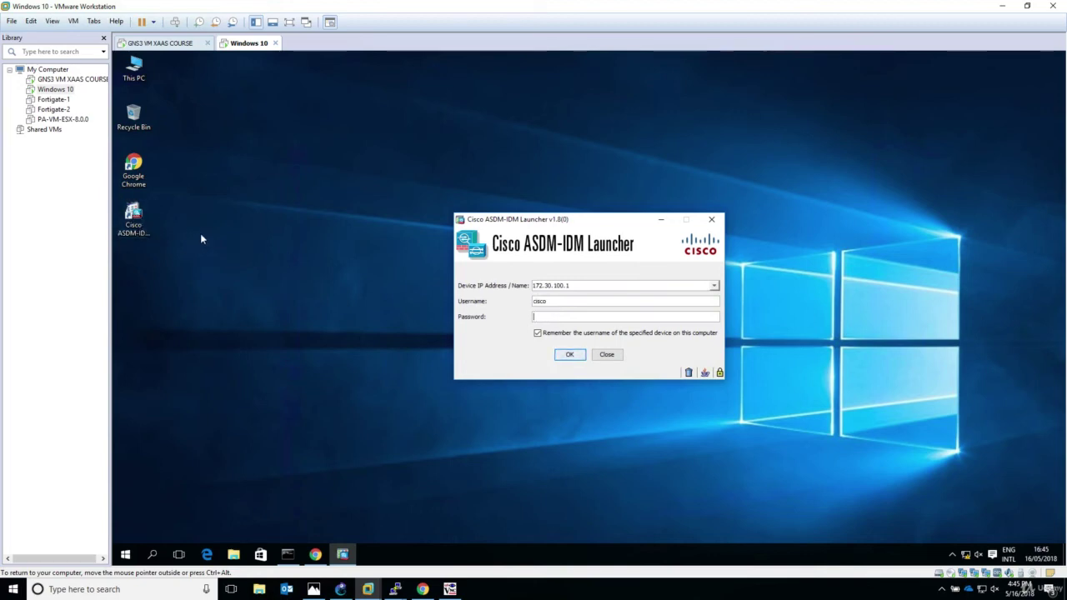
{"action": "left_click", "coordinate": [315, 554]}
{"action": "left_click", "coordinate": [358, 77]}
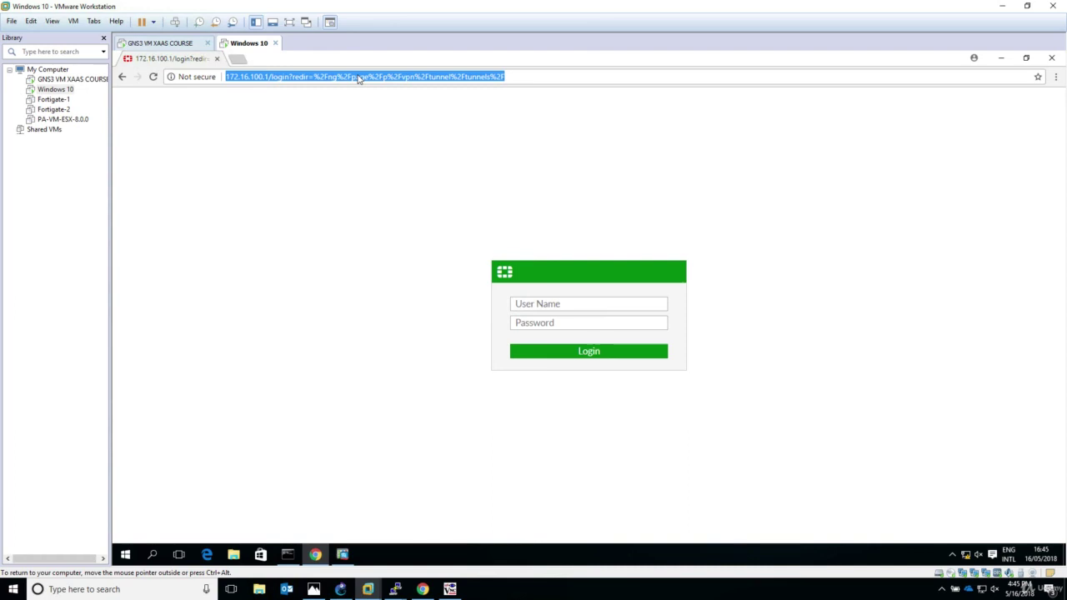
{"action": "type", "text": "172.3"}
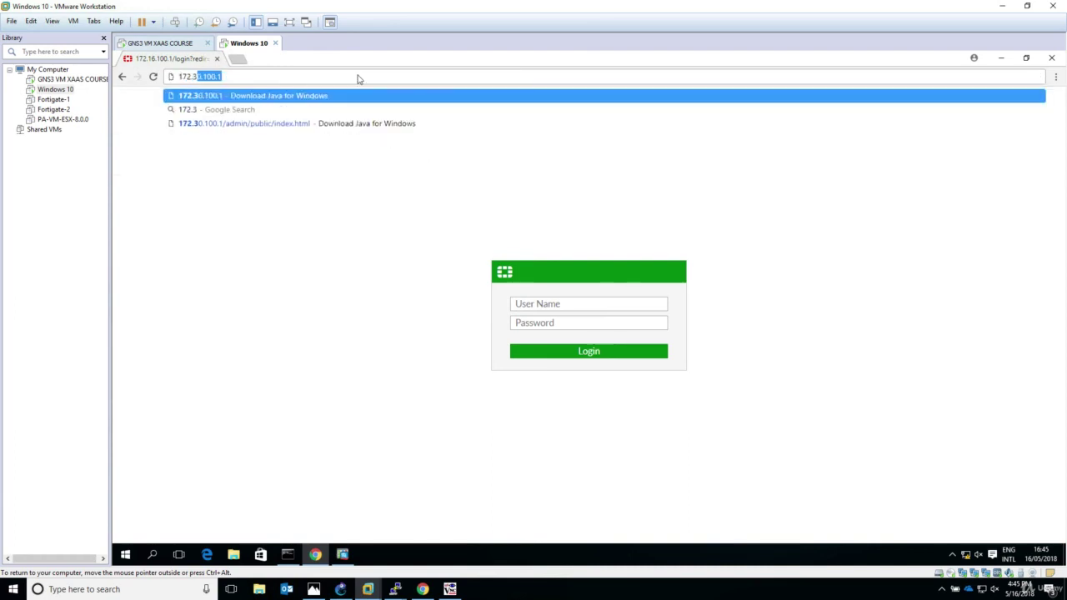
{"action": "type", "text": "0.100.100"}
{"action": "key", "text": "Return"}
{"action": "left_click", "coordinate": [358, 75]}
{"action": "key", "text": "BackSpace"}
{"action": "key", "text": "BackSpace"}
{"action": "key", "text": "Return"}
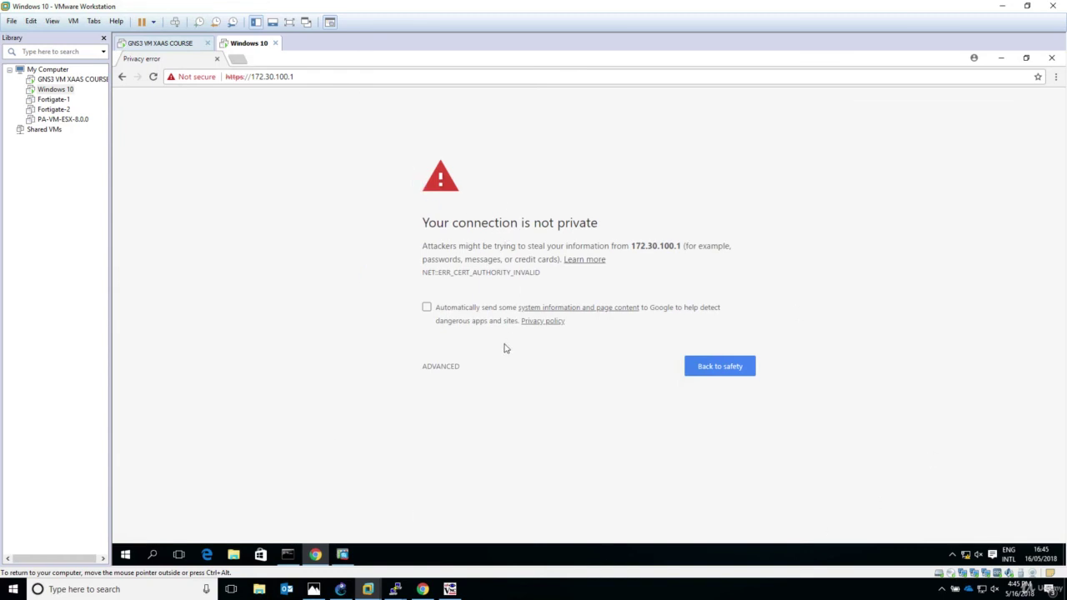
{"action": "left_click", "coordinate": [450, 371]}
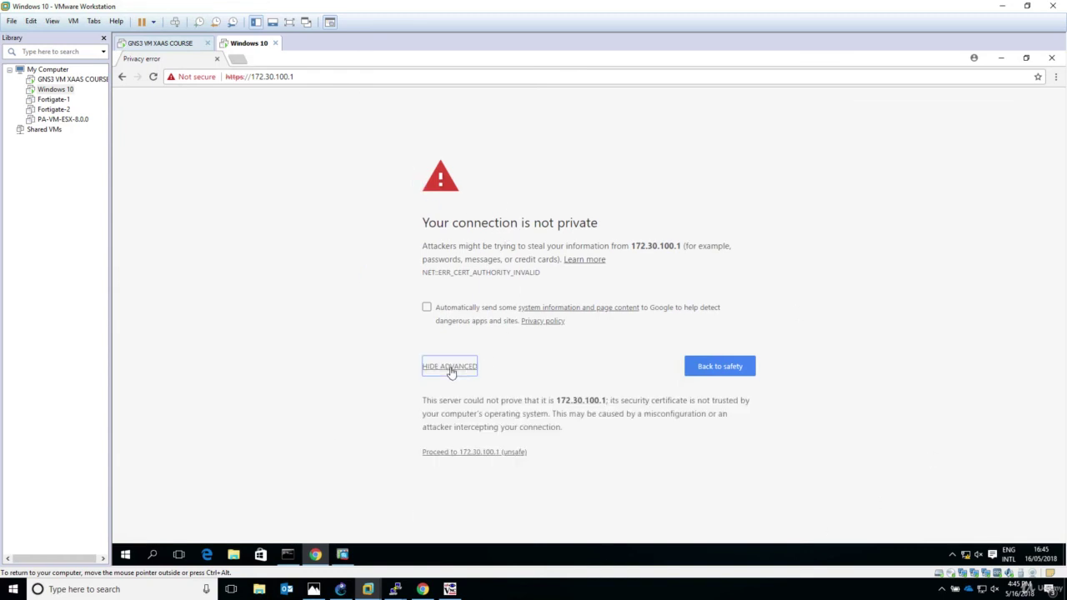
{"action": "left_click", "coordinate": [470, 453]}
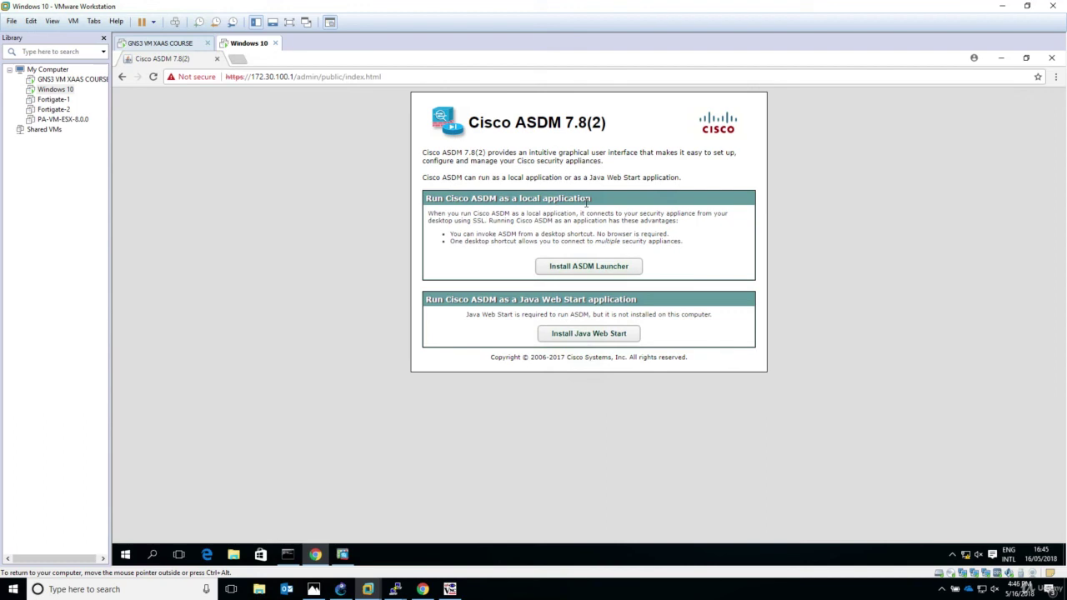
Log in to 172.30.100.1 in ASDM-IDM Launcher with the password and accept the certificate warning.
{"action": "left_click", "coordinate": [1000, 58]}
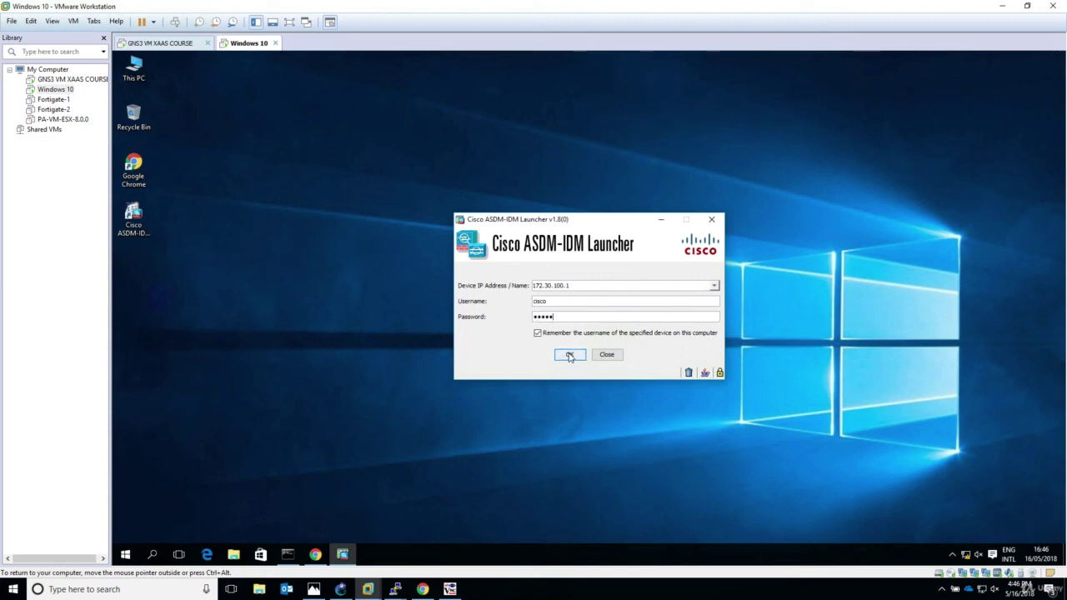
{"action": "left_click", "coordinate": [570, 355]}
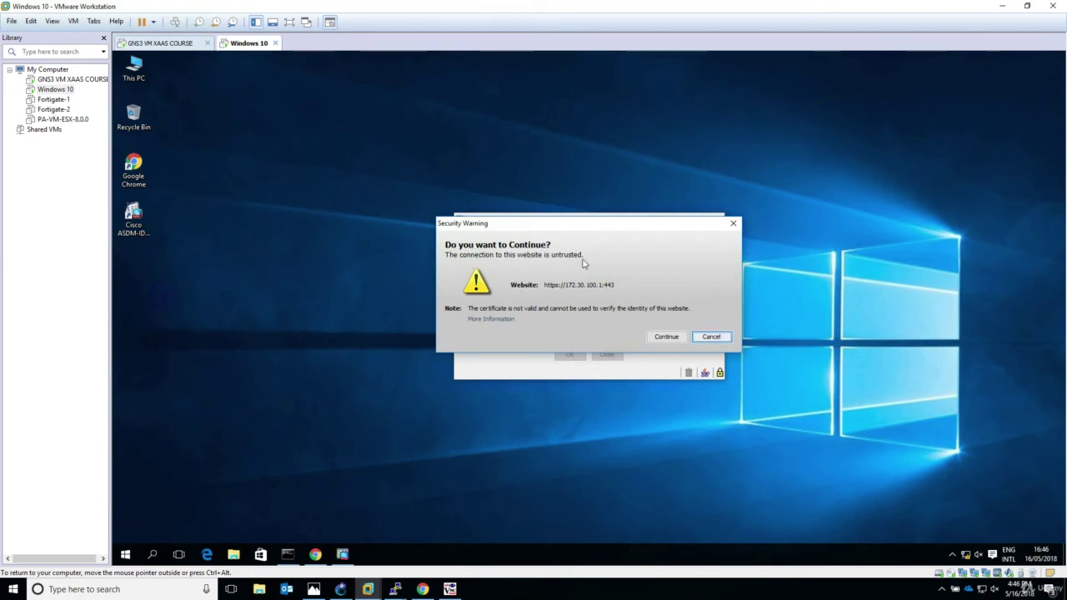
{"action": "left_click", "coordinate": [664, 336]}
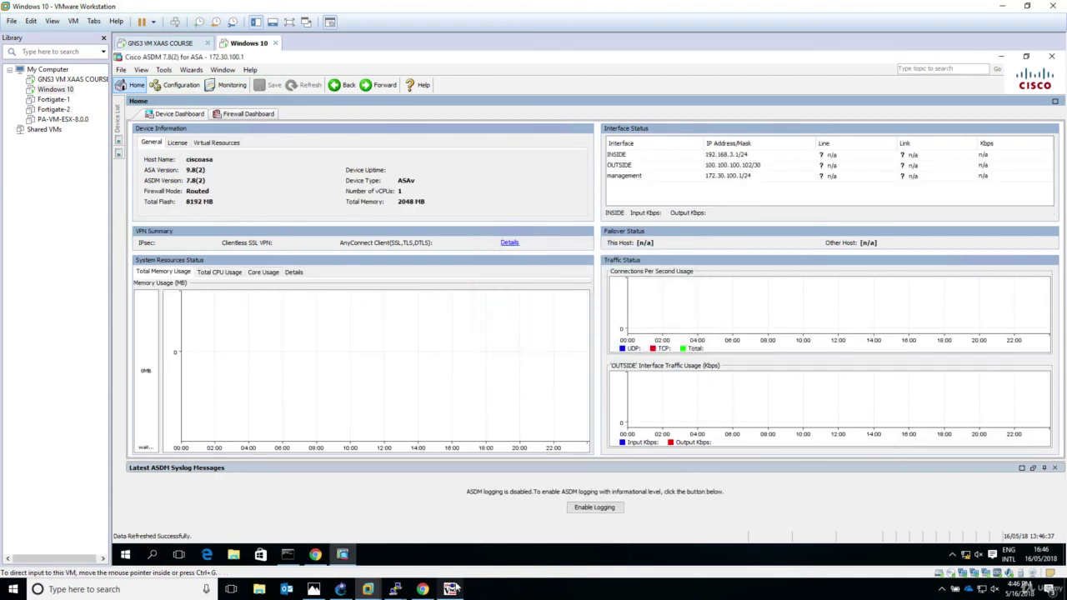
After reviewing the ciscoasa dashboard in ASDM, return to the GNS3 topology.
{"action": "left_click", "coordinate": [340, 589]}
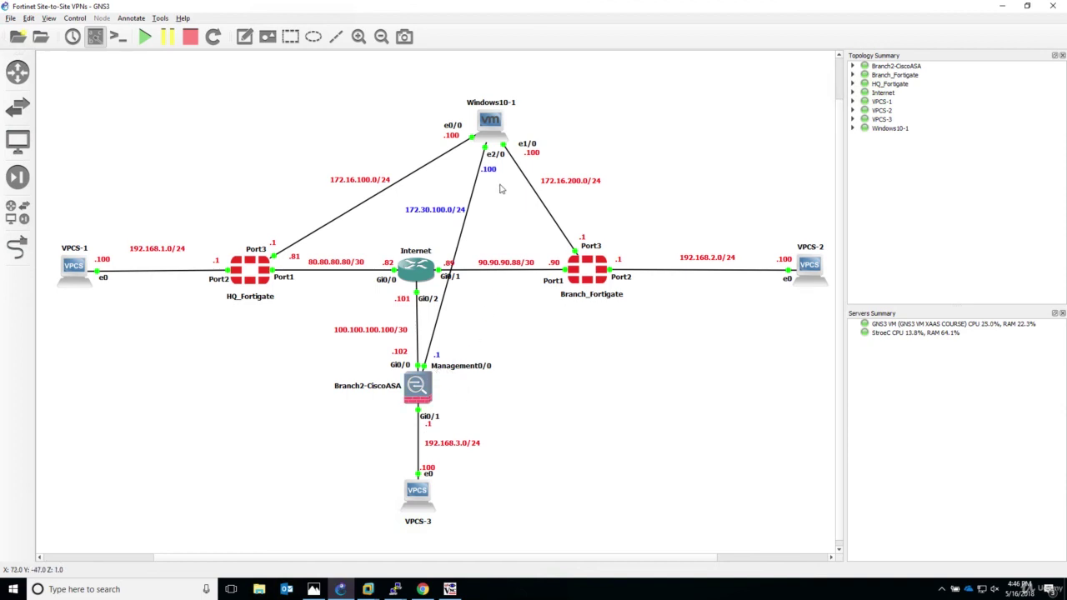
{"action": "scroll", "coordinate": [541, 116], "scroll_direction": "down", "scroll_amount": 1}
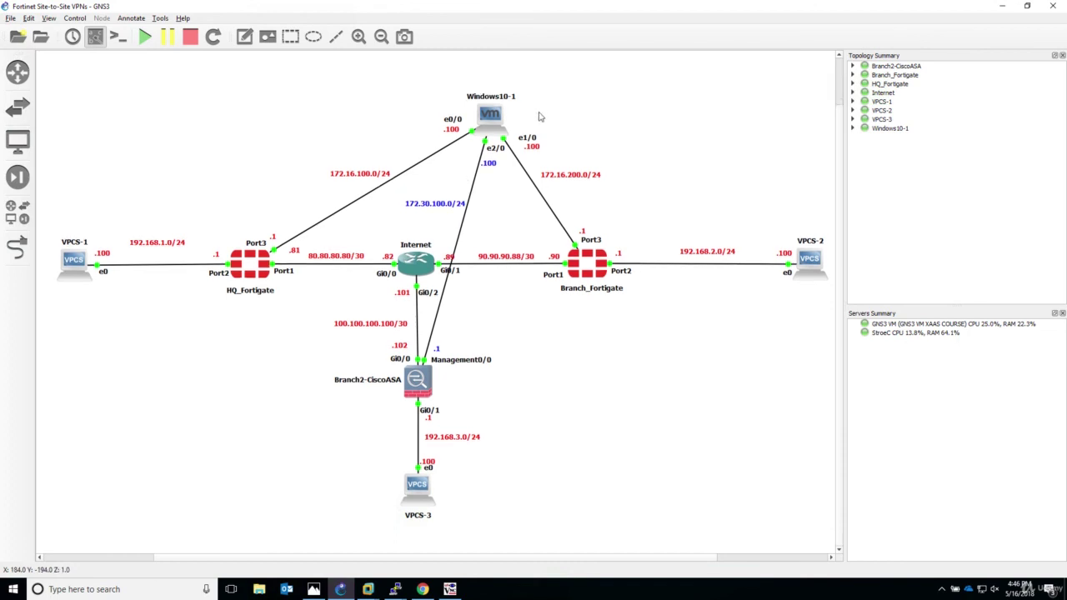
{"action": "scroll", "coordinate": [554, 312], "scroll_direction": "up", "scroll_amount": 1}
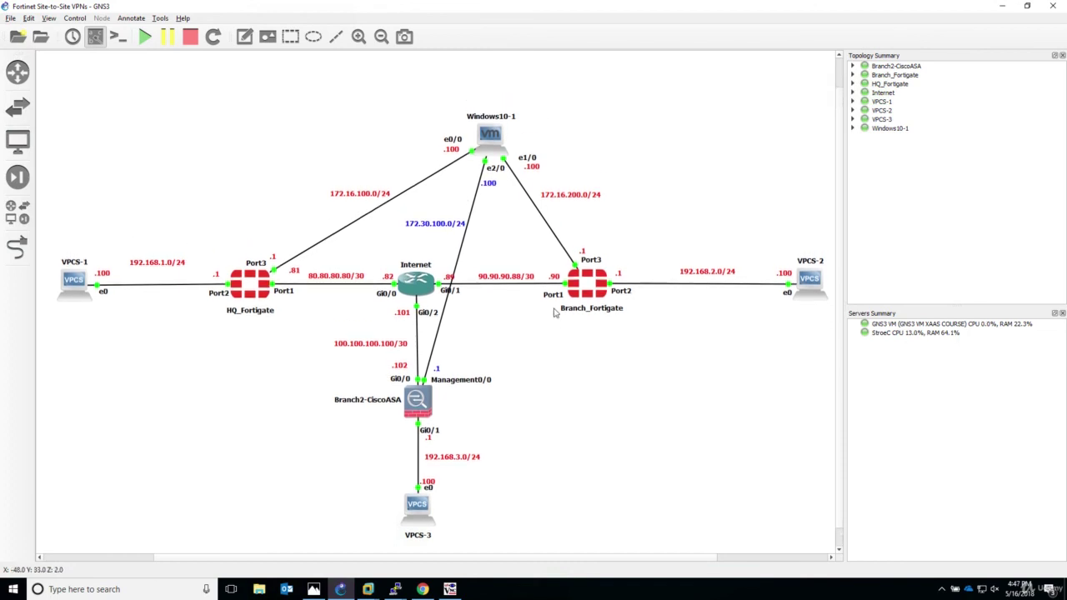